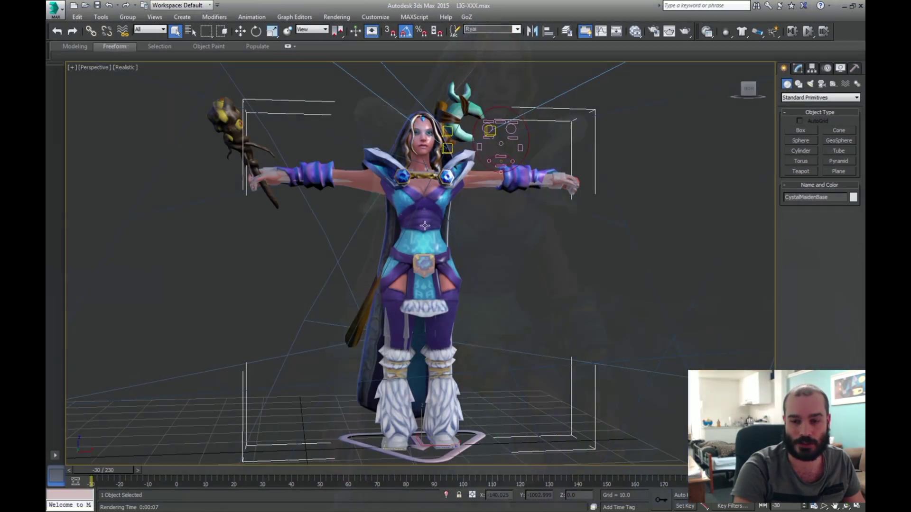
Step: Orbit, pan and zoom around the Crystal Maiden character to inspect all sides, clearing the selection
scroll(413, 188, "up", 5)
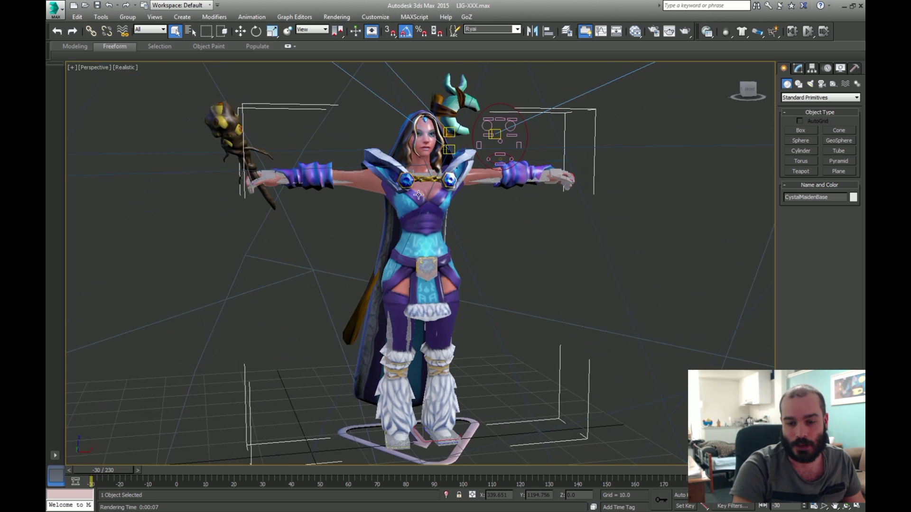
scroll(418, 195, "down", 4)
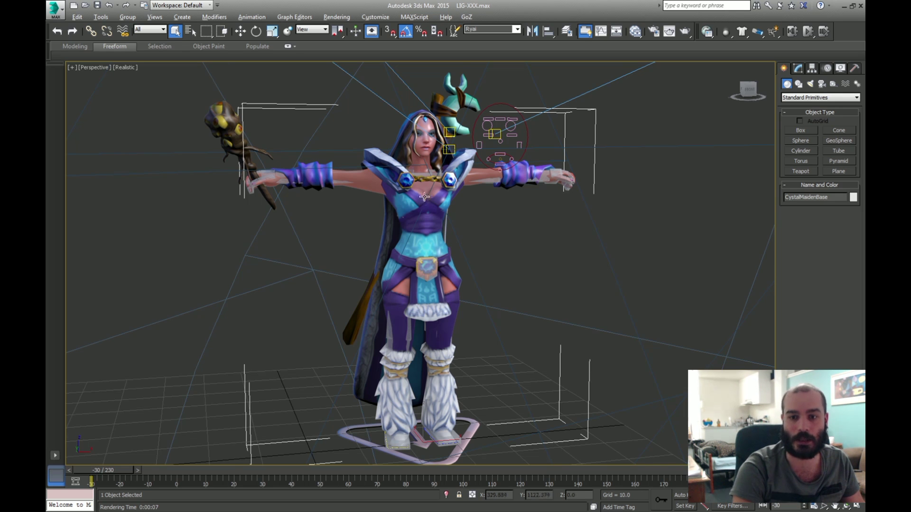
middle_click_drag(419, 196, 423, 190, "alt")
scroll(423, 189, "up", 5)
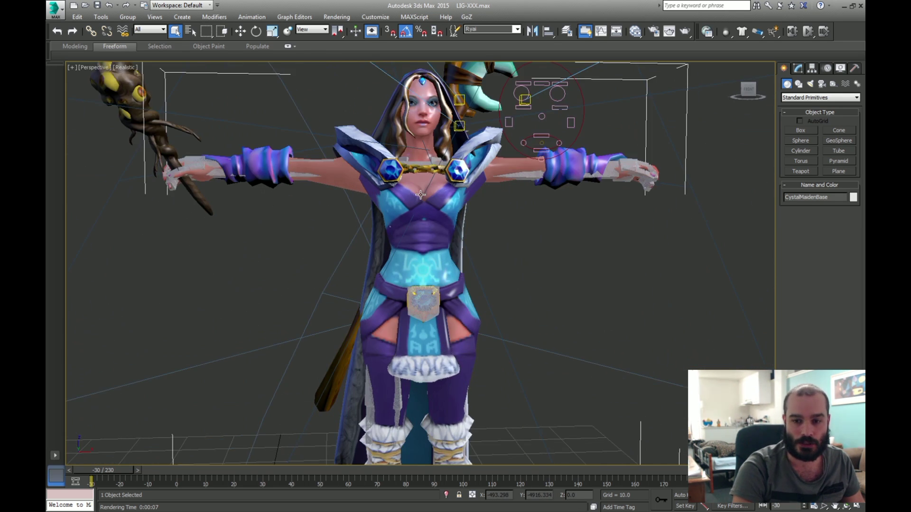
scroll(428, 195, "down", 5)
left_click(617, 135)
mouse_move(401, 148)
middle_mouse_down()
mouse_move(400, 167)
mouse_move(400, 132)
middle_mouse_up()
scroll(400, 132, "up", 4)
scroll(400, 131, "down", 3)
middle_click_drag(220, 154, 266, 232, "alt")
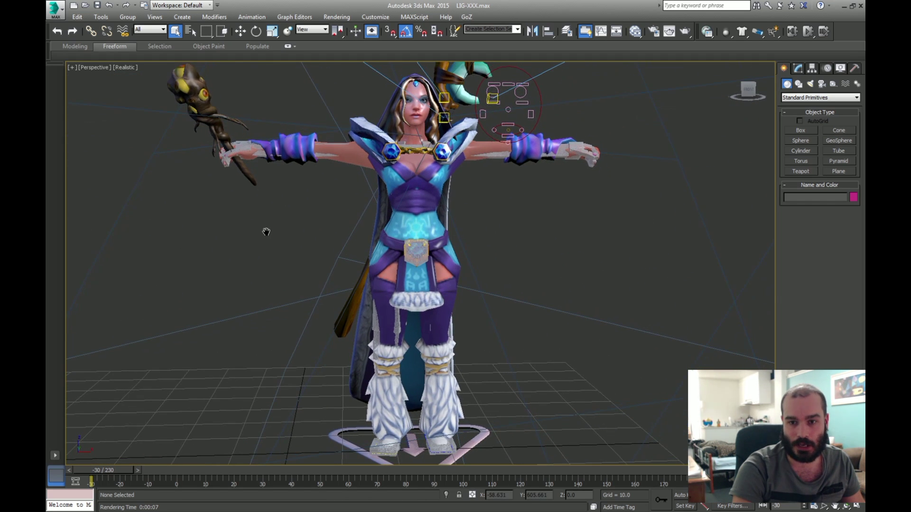
Step: Rotate the character's upper-arm bone so the arm hangs lower
left_click(497, 155)
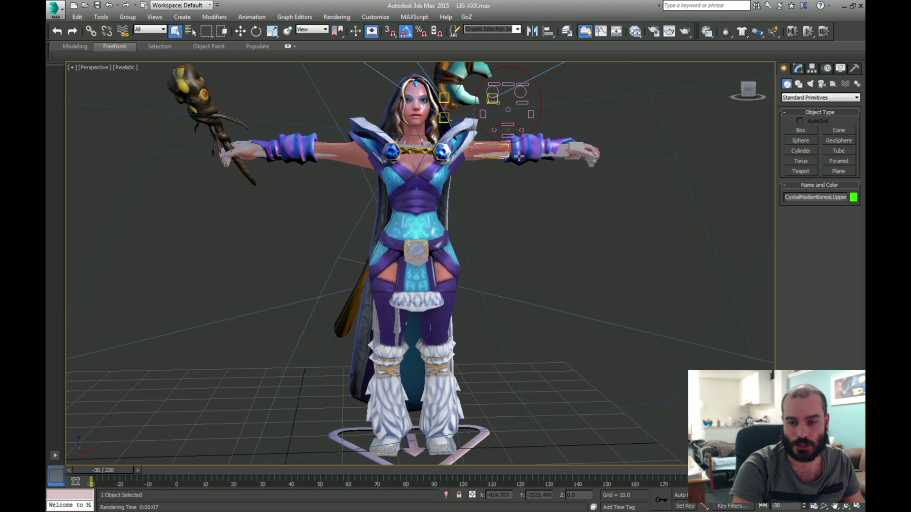
left_click(828, 69)
key("e")
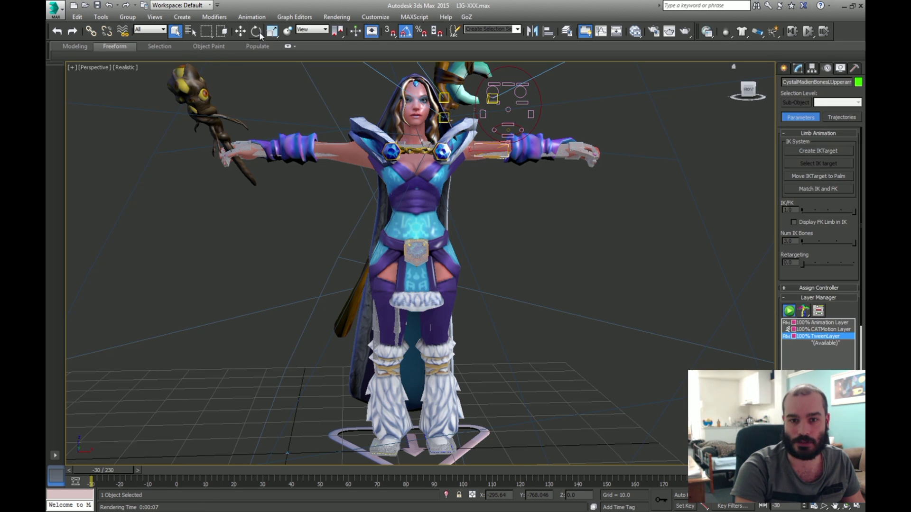
left_click_drag(467, 167, 426, 240)
Step: Rotate the pelvis to turn the character, then undo the pelvis and arm rotations back to T-pose
left_click(414, 267)
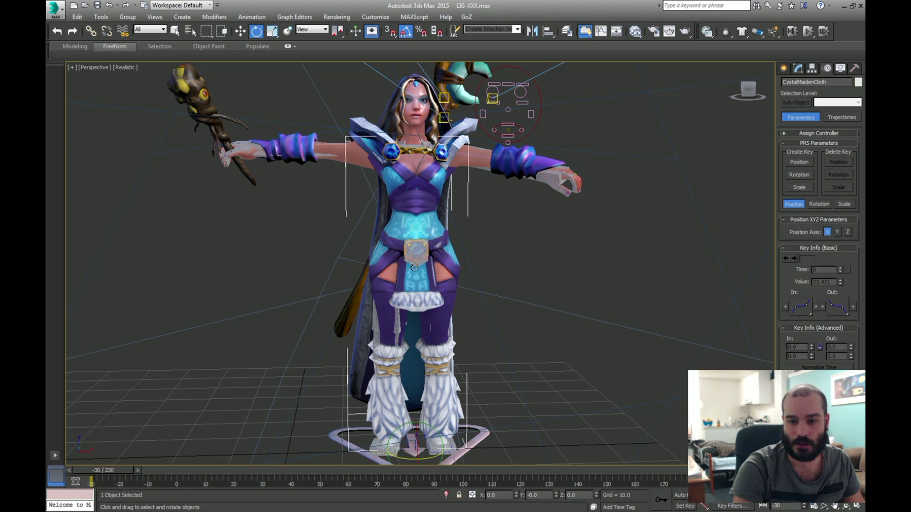
left_click(410, 263)
left_click_drag(399, 271, 409, 296)
key("ctrl+z")
key("ctrl+z")
key("ctrl+z")
key("ctrl+z")
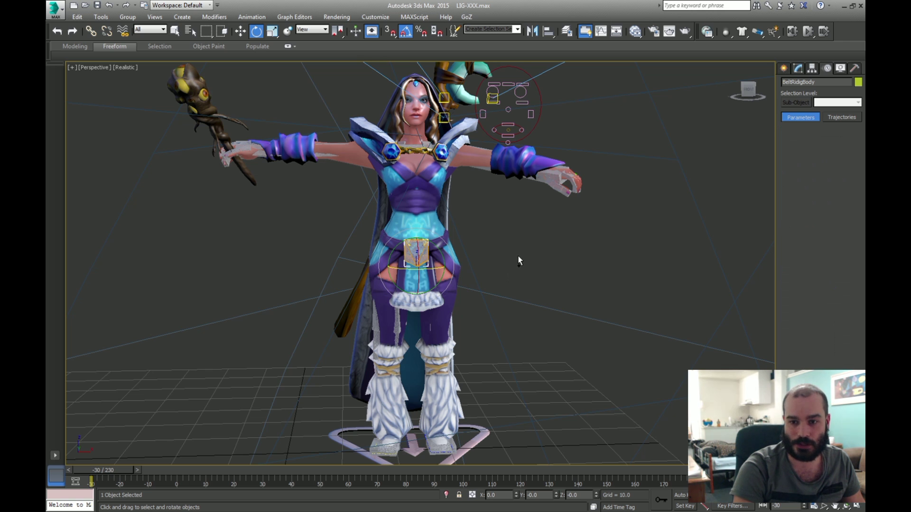
key("ctrl+z")
key("ctrl+z")
key("ctrl+z")
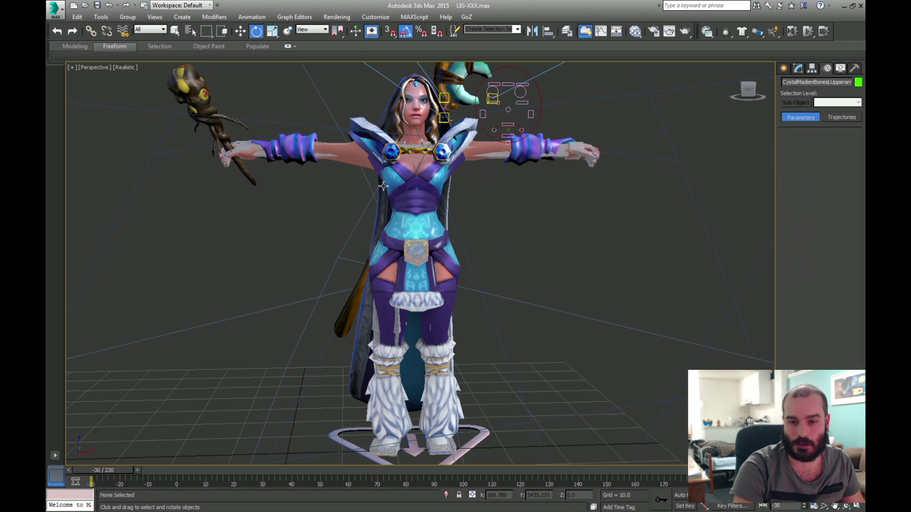
key("ctrl+z")
key("ctrl+z")
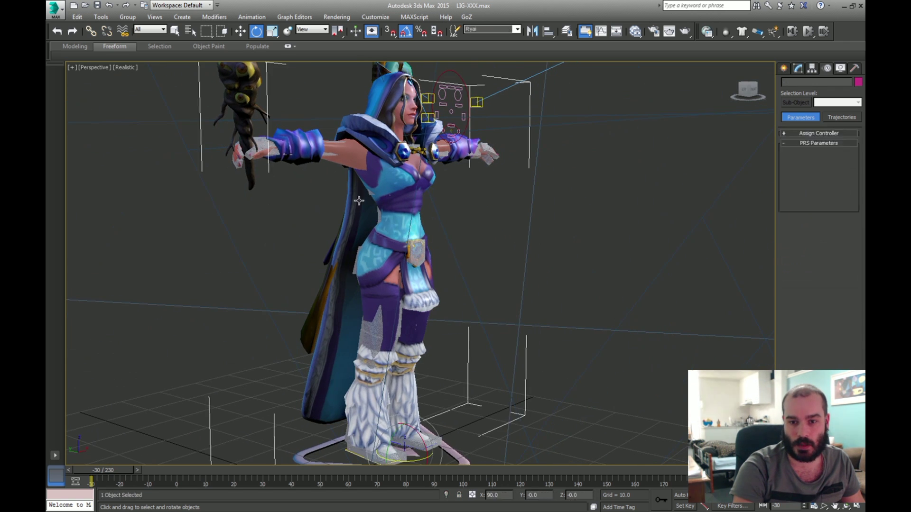
Step: Isolate the CystalMaidenCloth cape with Hide Unselected, restore the rest, and show its modifier stack
left_click(381, 164)
key("ctrl+z")
left_click(351, 206)
left_click(359, 172)
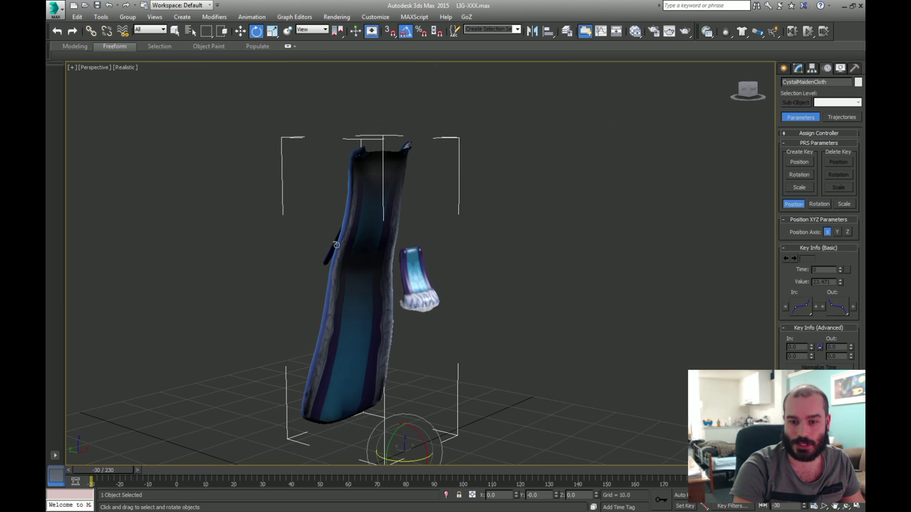
key("ctrl+z")
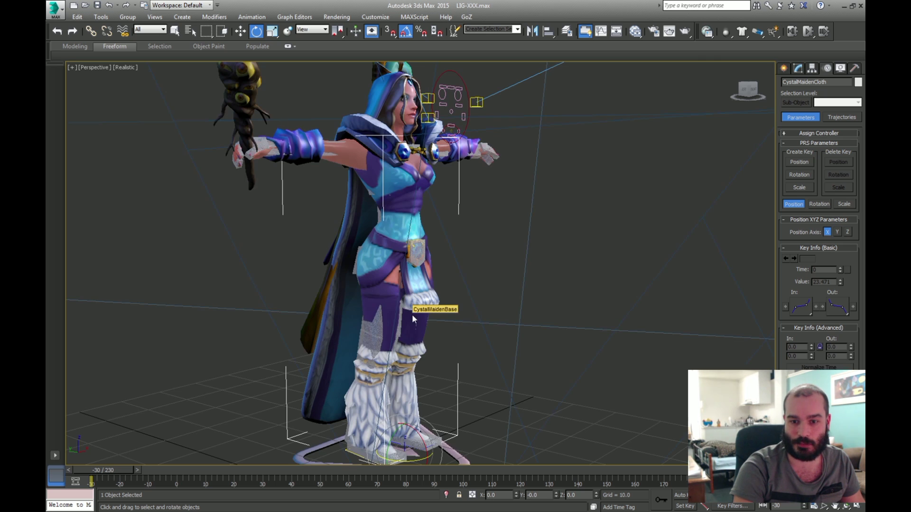
left_click(798, 68)
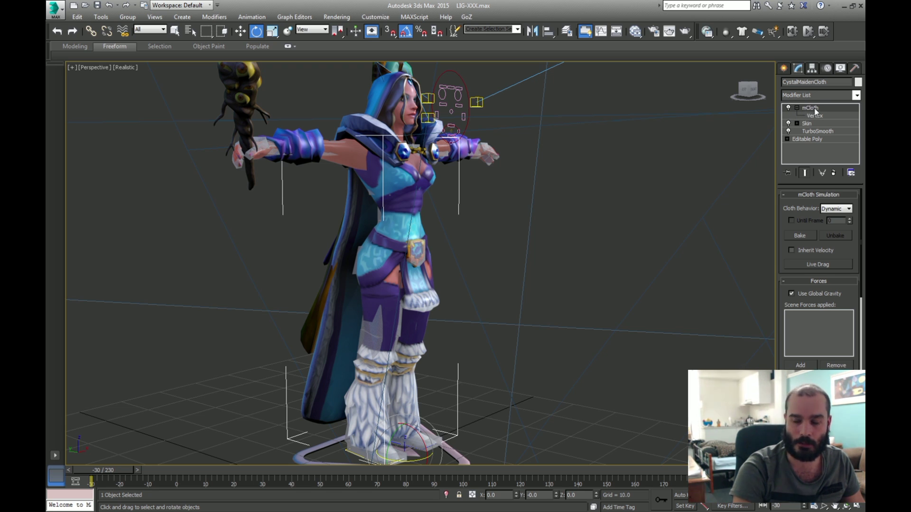
Step: Add an mCloth modifier to the cape from the Modifier List
left_click(857, 95)
scroll(856, 132, "down", 5)
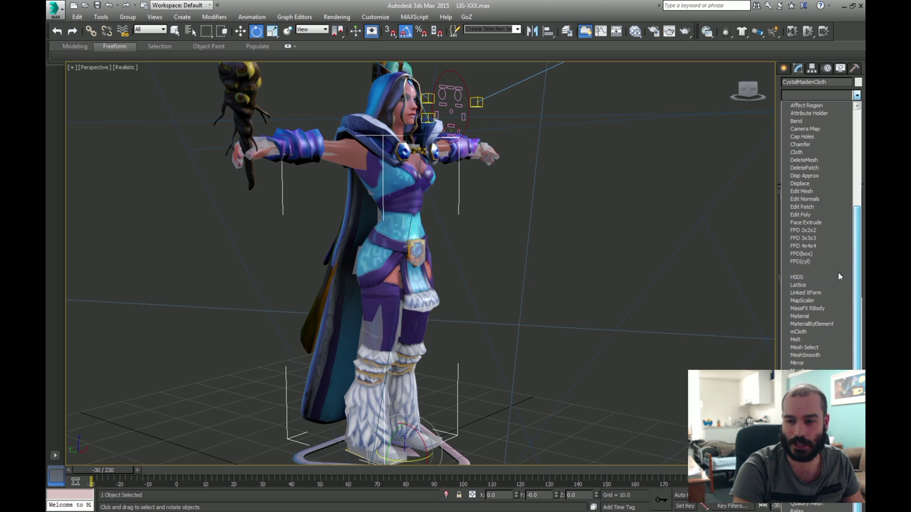
left_click(798, 331)
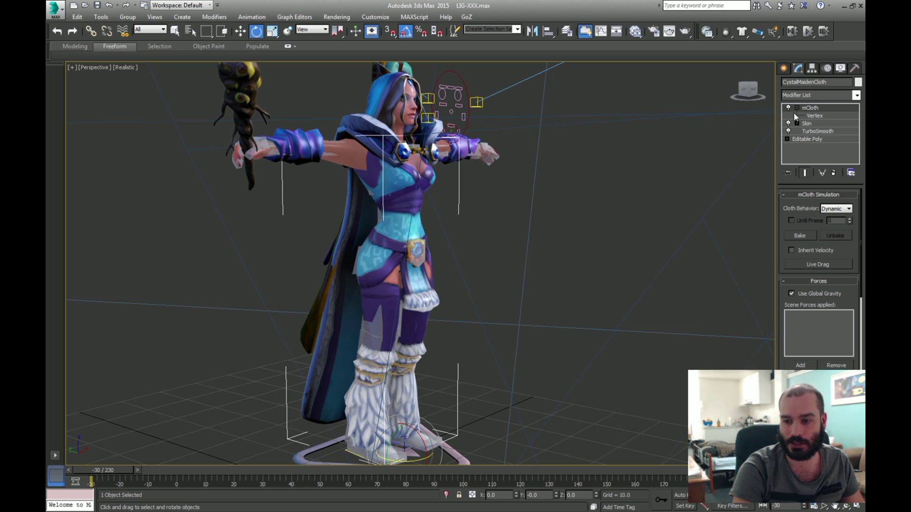
left_click_drag(784, 259, 805, 373)
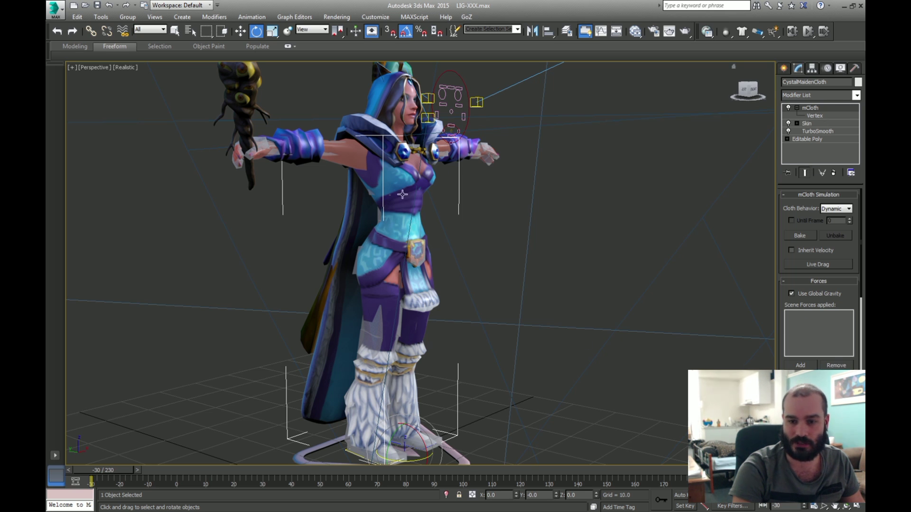
Step: Check the arm rigid body and head_item objects, then reselect the cloak mesh
left_click(328, 153)
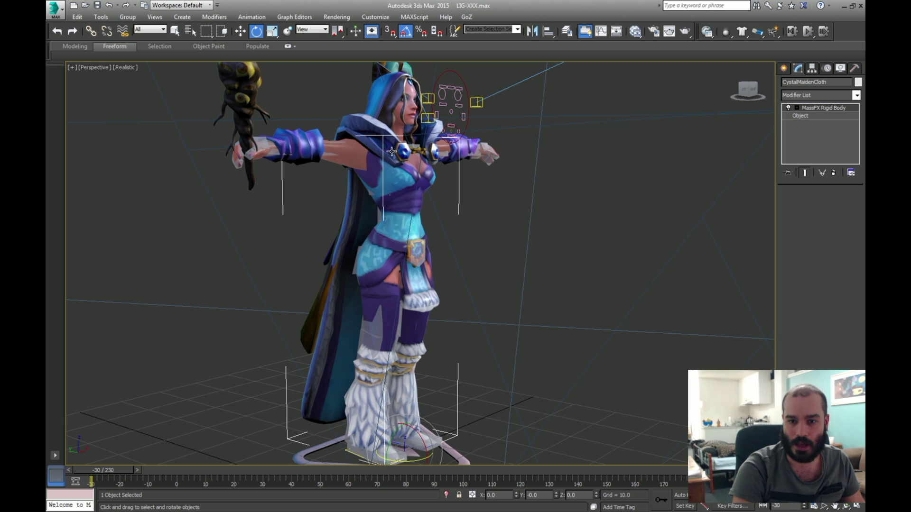
left_click(335, 149)
left_click(729, 179)
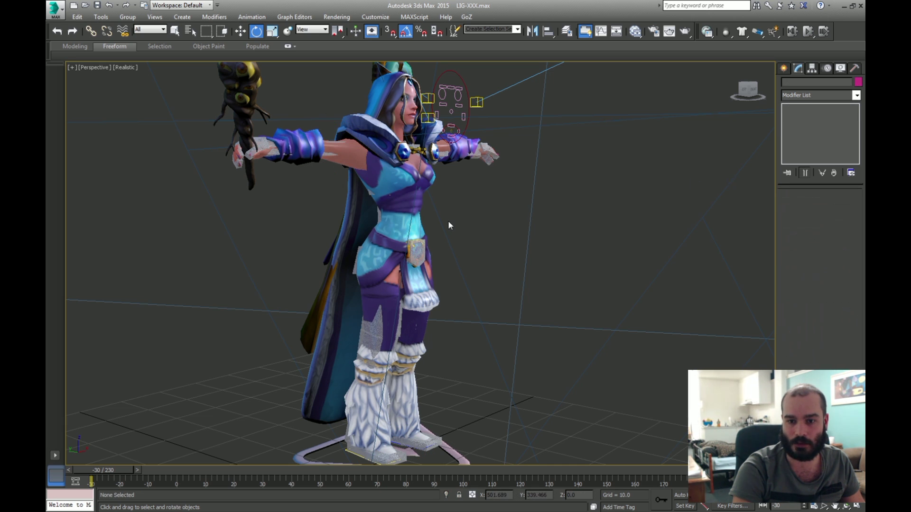
left_click(374, 90)
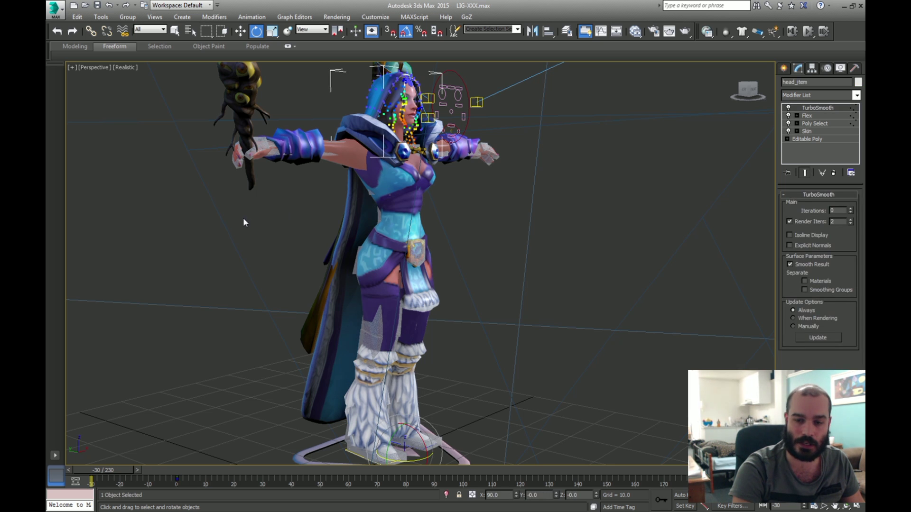
left_click(357, 220)
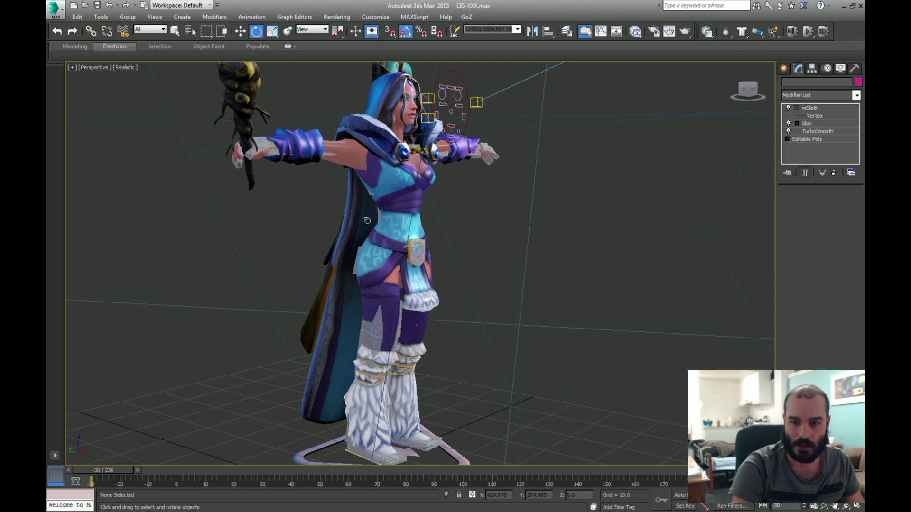
middle_click_drag(369, 220, 375, 242, "alt")
Step: Select a facial rig control beside the head and orbit toward the face
scroll(349, 222, "down", 1)
left_click(307, 221)
left_click(475, 120)
middle_click_drag(480, 142, 464, 142, "alt")
scroll(427, 118, "up", 8)
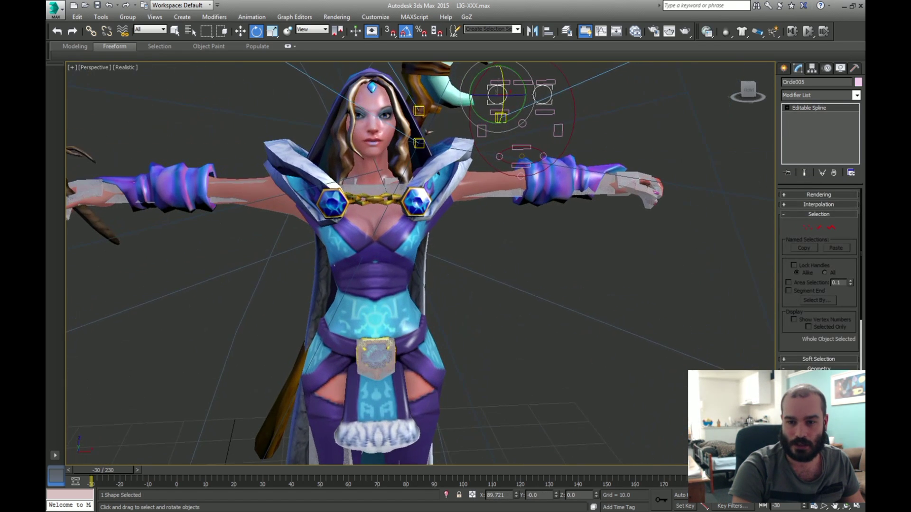
Step: Open the Reaction Manager, move it aside, and select the FacialRig_Nose control
left_click(214, 17)
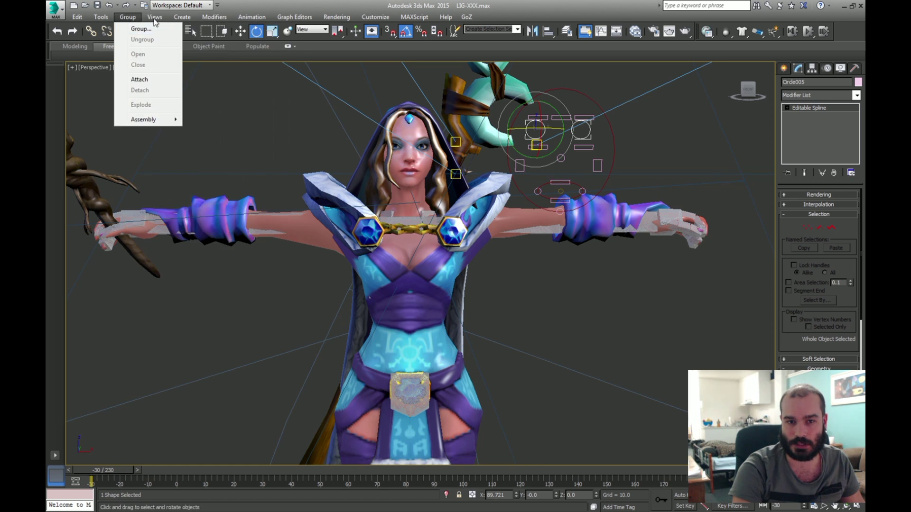
mouse_move(251, 17)
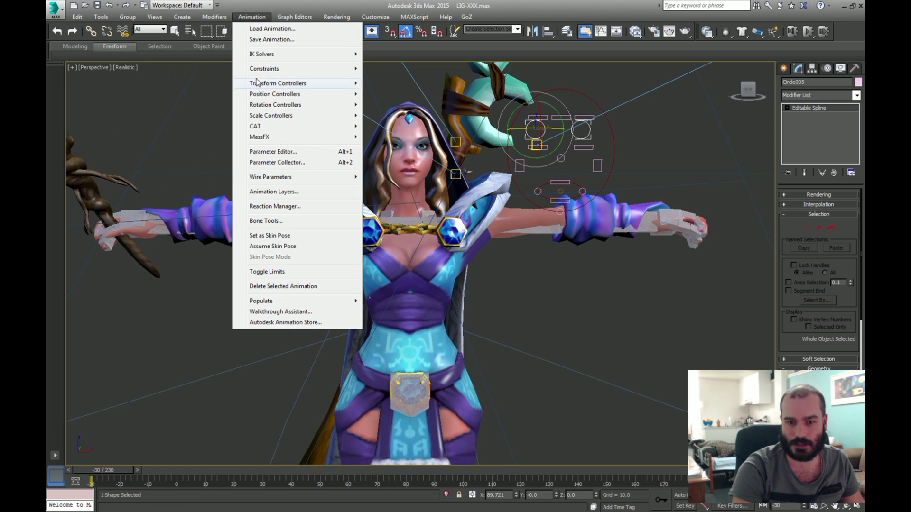
left_click(308, 206)
left_click_drag(389, 102, 126, 92)
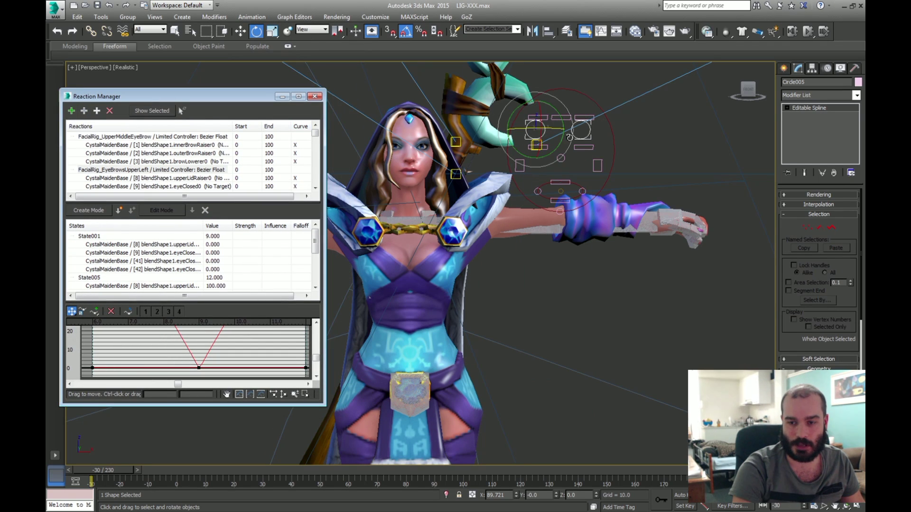
left_click(241, 31)
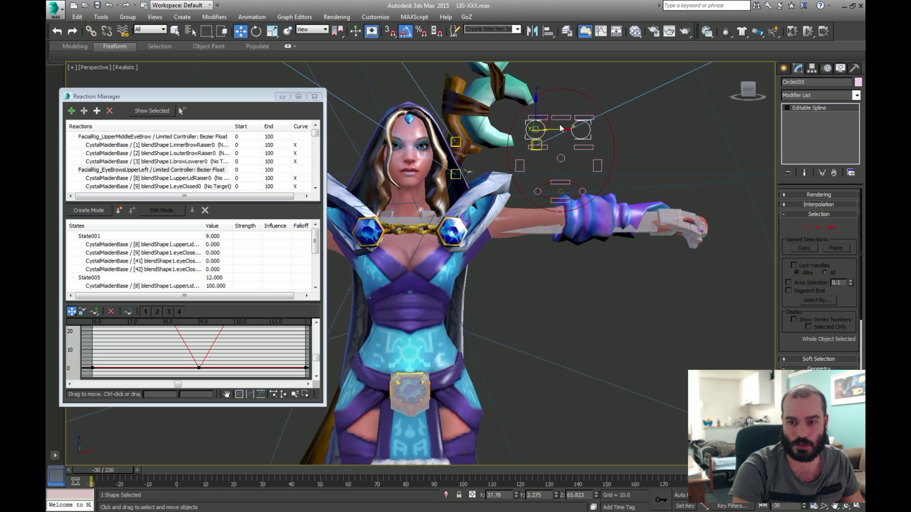
left_click(561, 159)
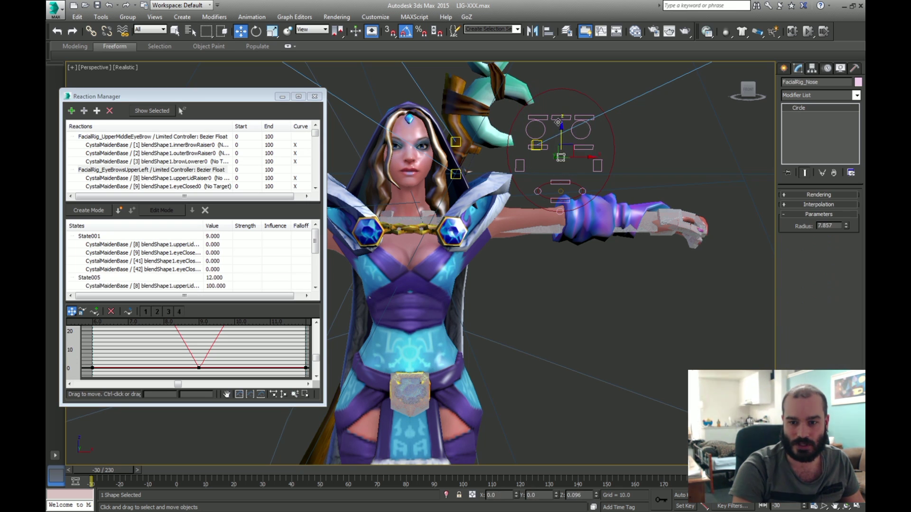
Step: Select the CystalMaidenBase mesh and review its Morpher settings
left_click(424, 174)
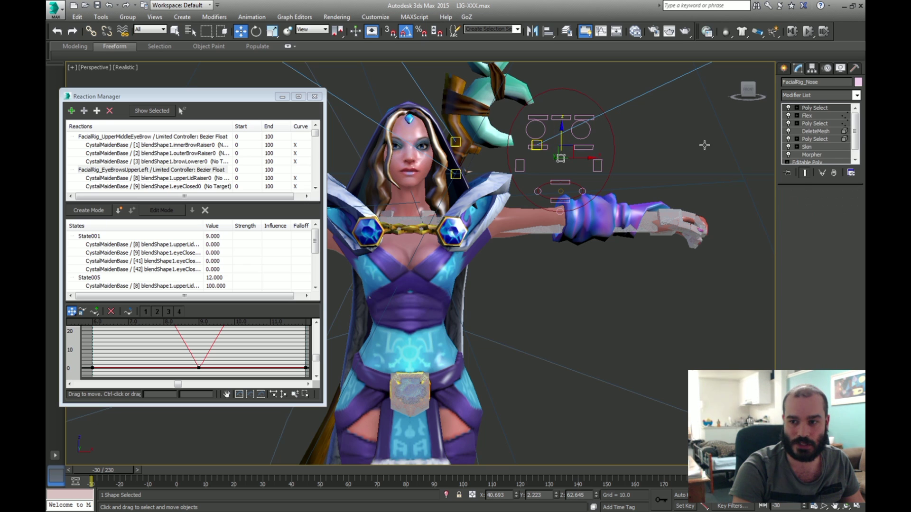
left_click(812, 155)
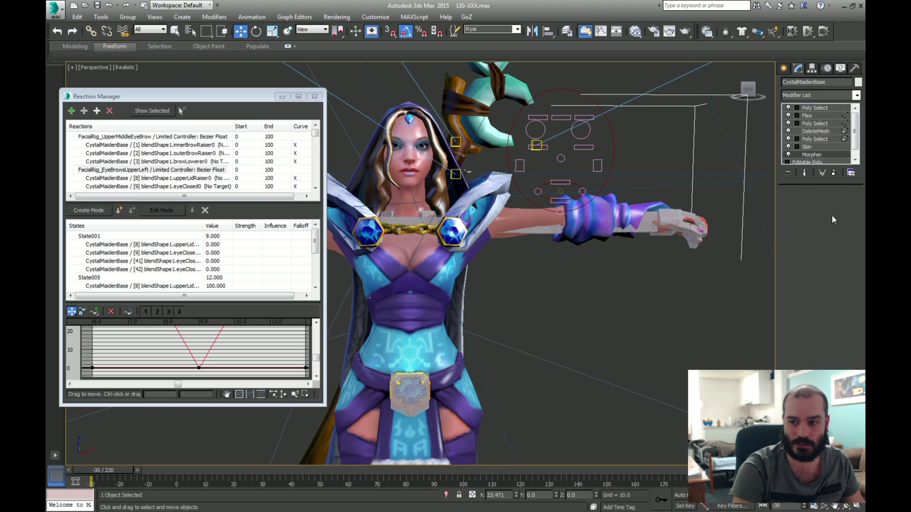
mouse_move(785, 264)
left_mouse_down()
mouse_move(784, 274)
mouse_move(782, 262)
left_mouse_up()
scroll(784, 265, "up", 1)
left_click(654, 164)
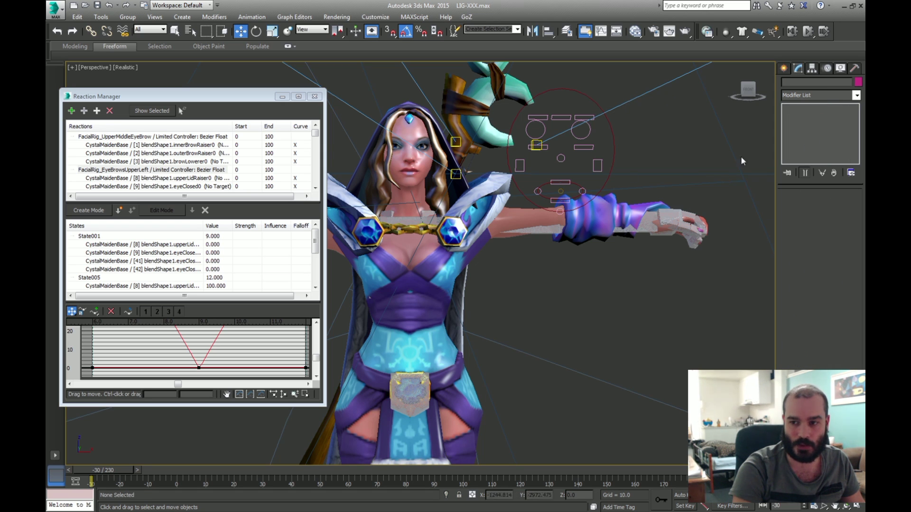
left_click(589, 200)
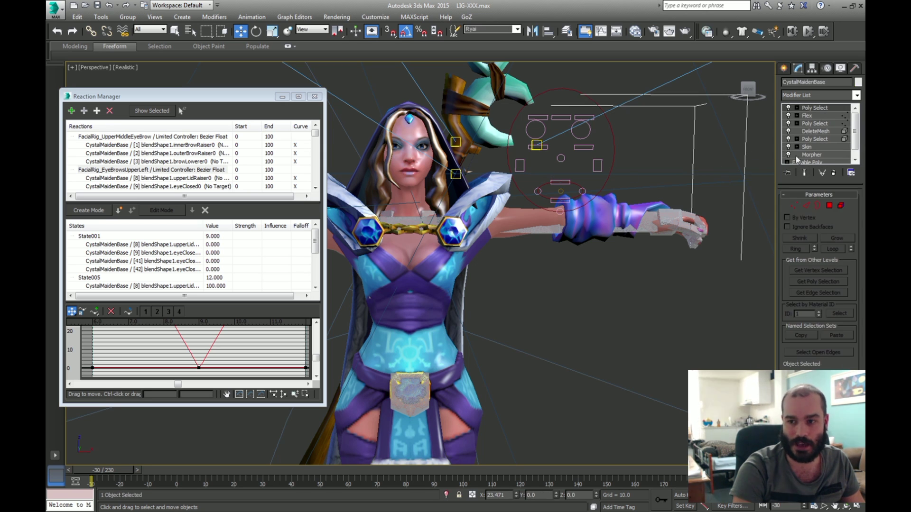
left_click(649, 156)
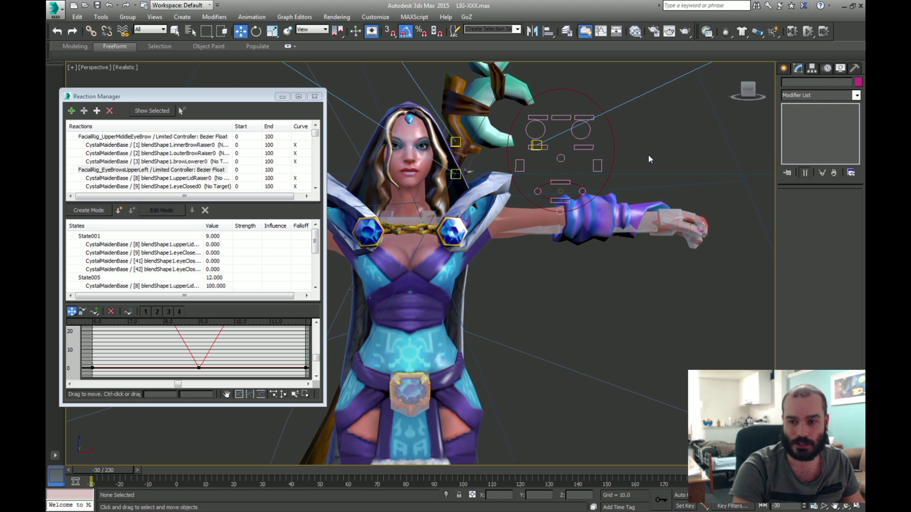
left_click(598, 207)
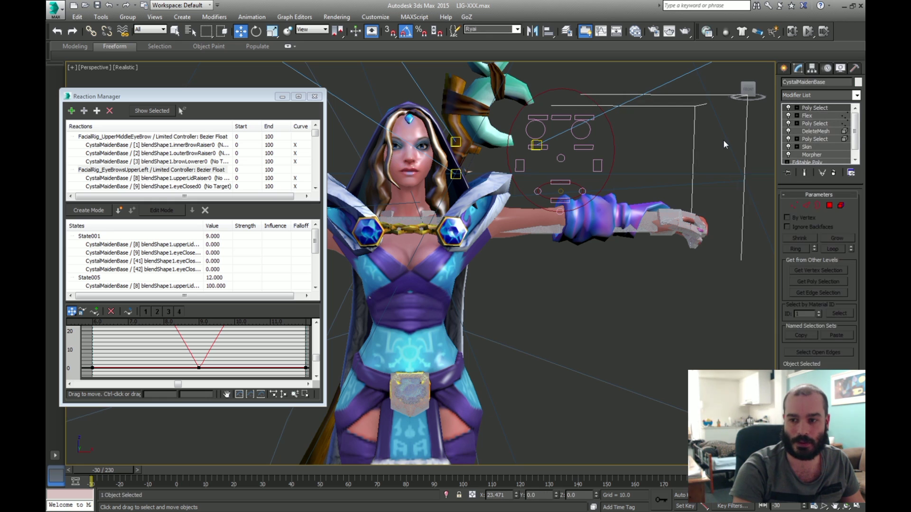
left_click(677, 134)
left_click(412, 149)
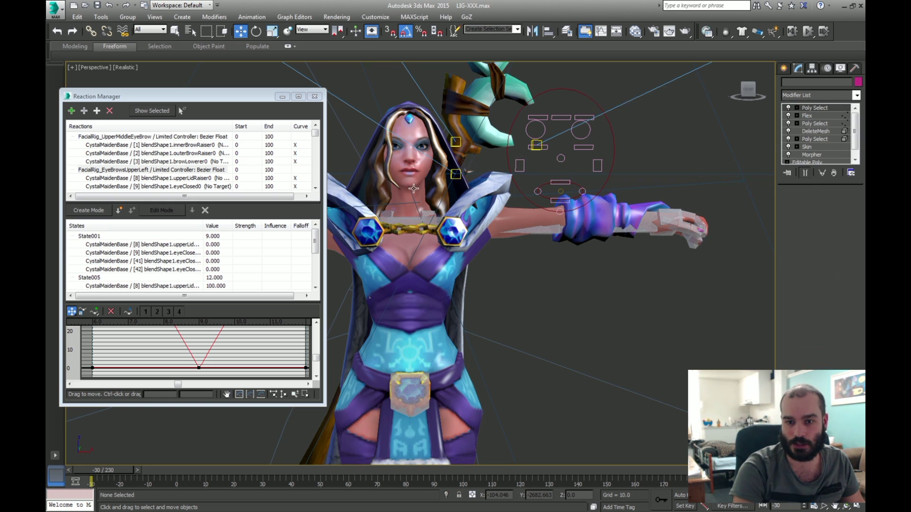
Step: Select the facial rig's eye-circle control to review its reactions
left_click(580, 139)
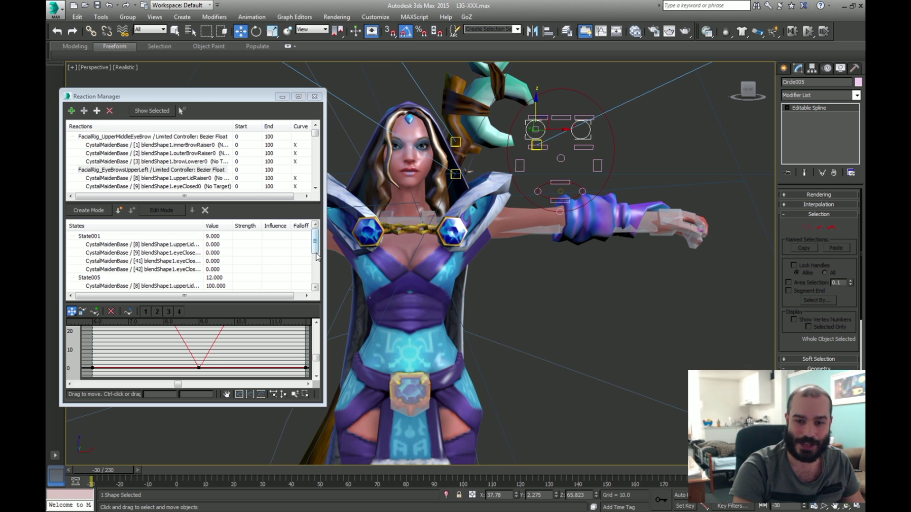
mouse_move(316, 244)
left_mouse_down()
mouse_move(316, 274)
mouse_move(316, 243)
left_mouse_up()
mouse_move(317, 135)
left_mouse_down()
mouse_move(319, 187)
mouse_move(318, 131)
left_mouse_up()
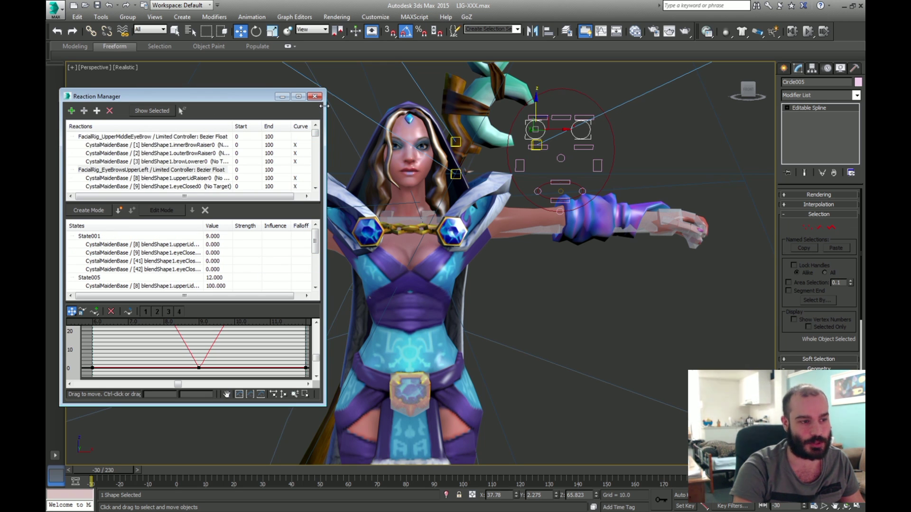
Step: Close the Reaction Manager and clear the eye shape selection
left_click(315, 96)
left_click(387, 81)
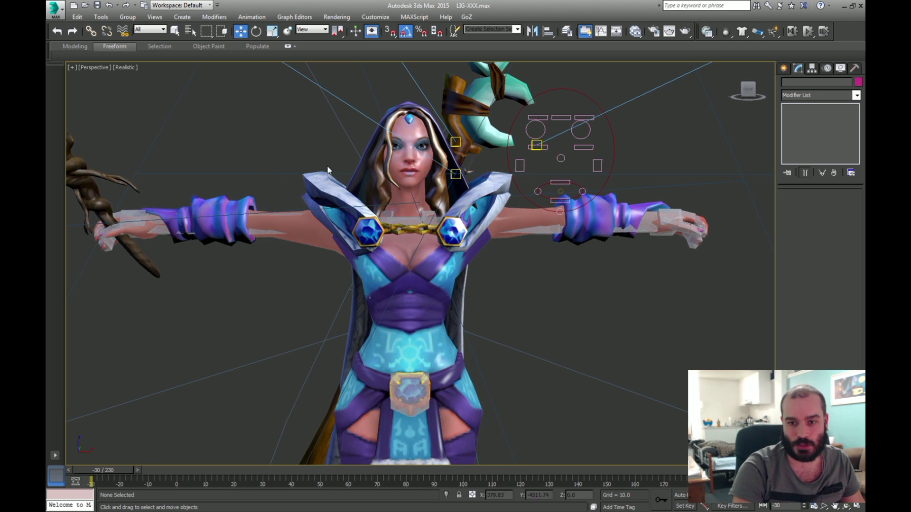
scroll(334, 175, "down", 3)
scroll(333, 175, "up", 1)
key("ctrl+a")
Step: Inspect the directional light and shoulder armour, then select the upper-arm bone and show its Motion settings
left_click(360, 204)
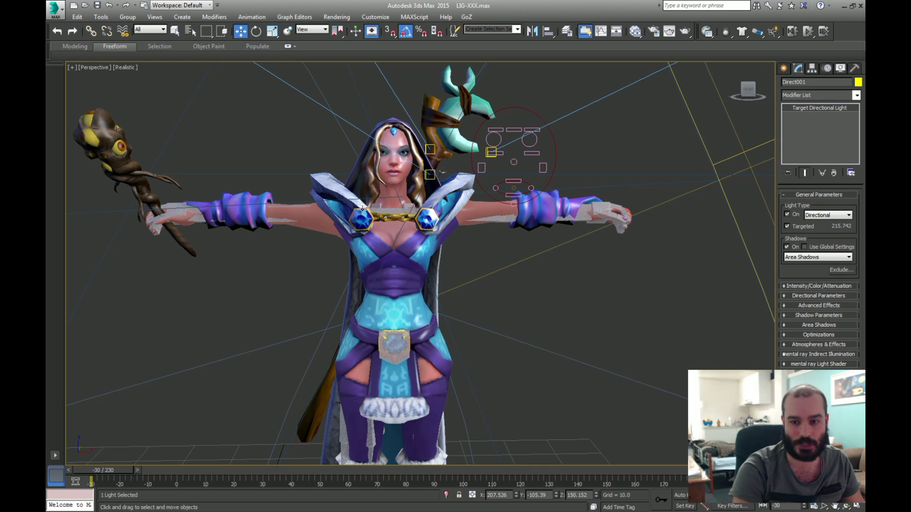
left_click(362, 209)
middle_click_drag(362, 209, 378, 200, "alt")
scroll(385, 207, "down", 2)
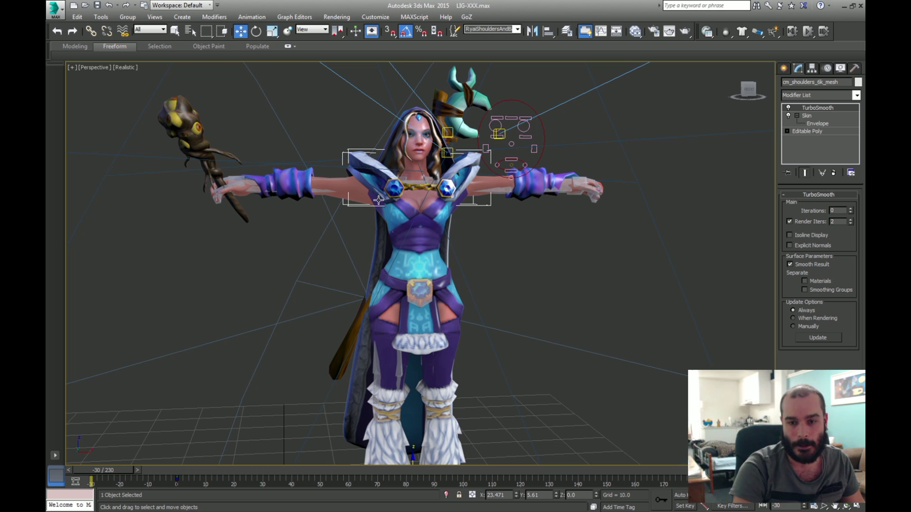
left_click(306, 266)
left_click(321, 262)
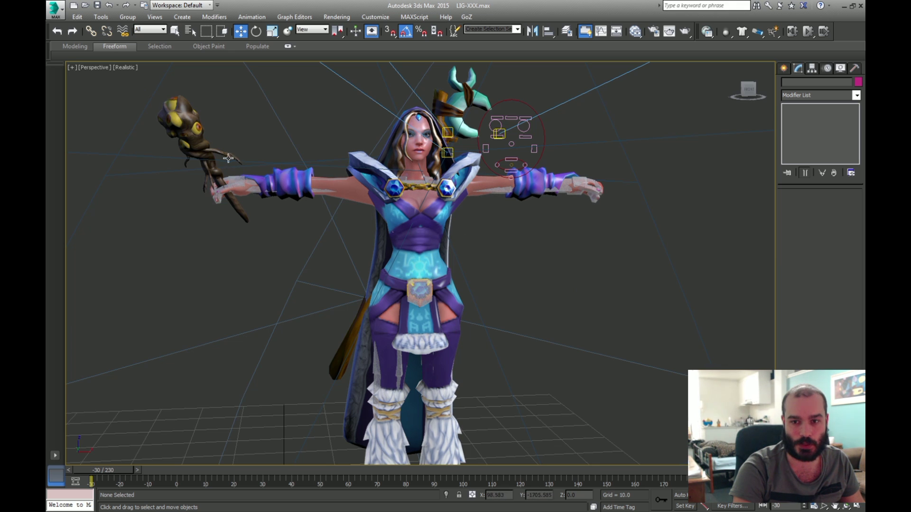
left_click(506, 188)
left_click(827, 69)
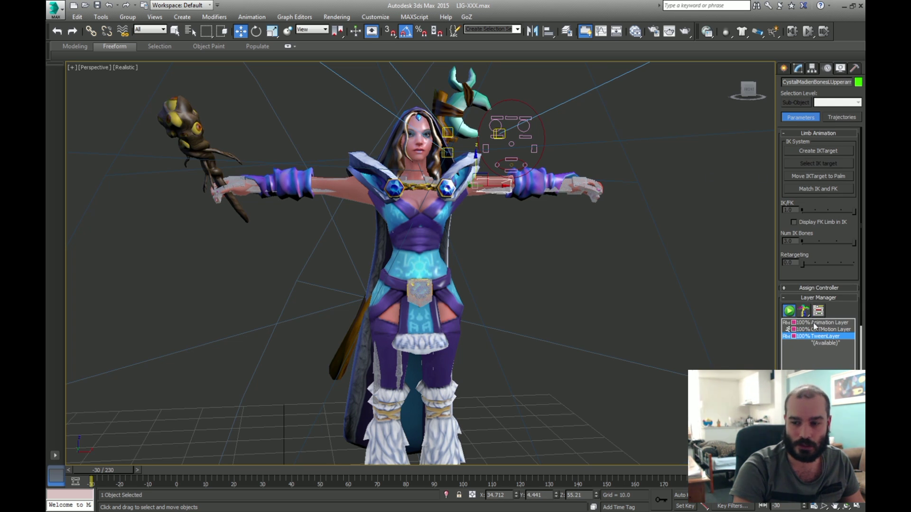
Step: Preview TweenLayer up to frame 87, jump back to frame -30, and select the (Available) layer slot
left_click(809, 344)
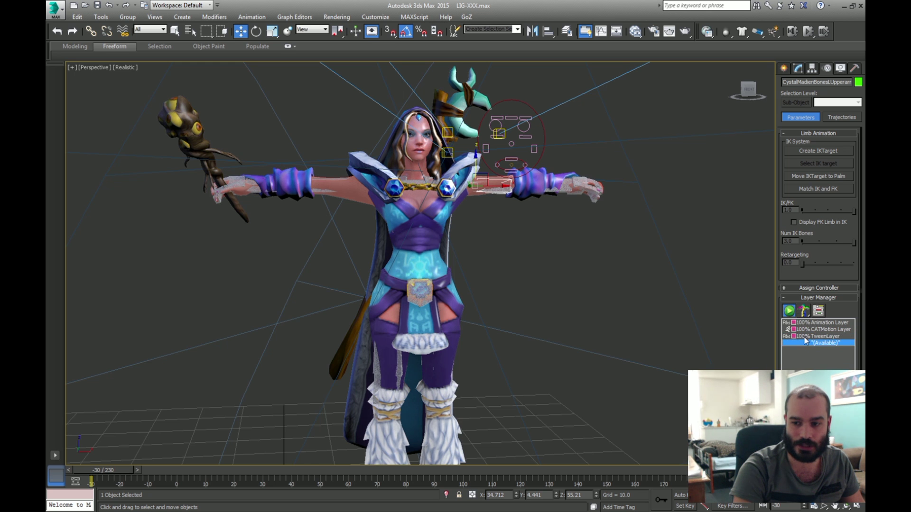
left_click(804, 337)
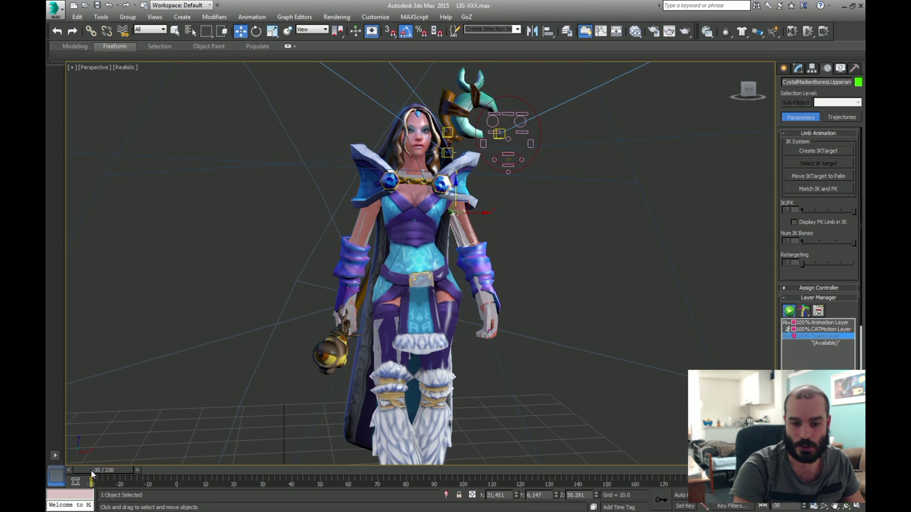
mouse_move(92, 473)
left_mouse_down()
mouse_move(392, 471)
mouse_move(92, 472)
left_mouse_up()
key("w")
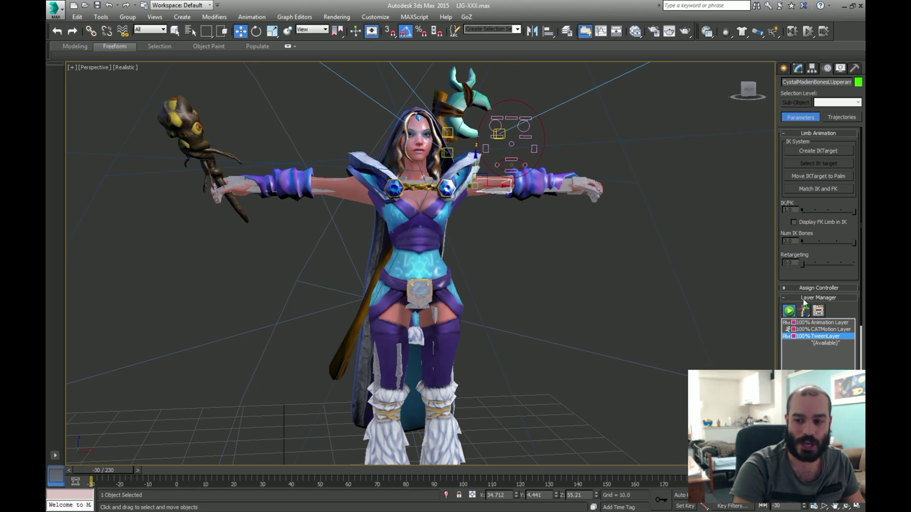
left_click(827, 343)
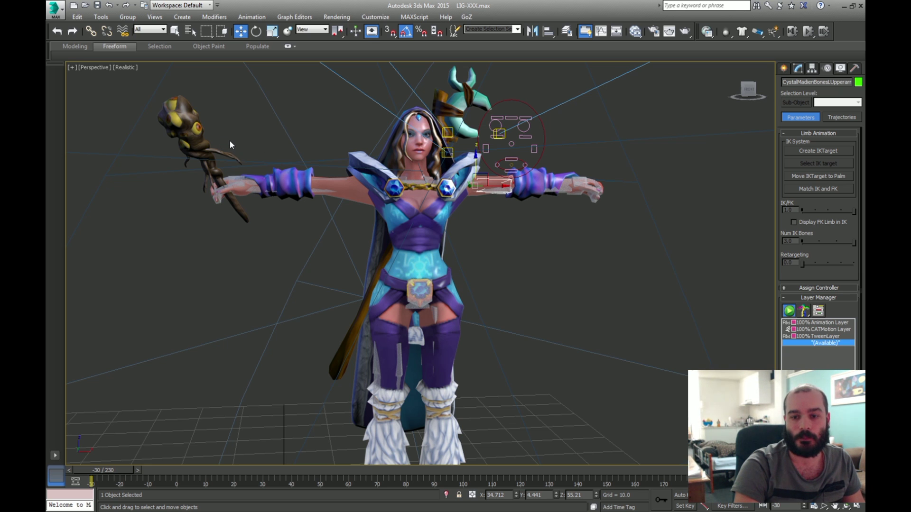
left_click(62, 9)
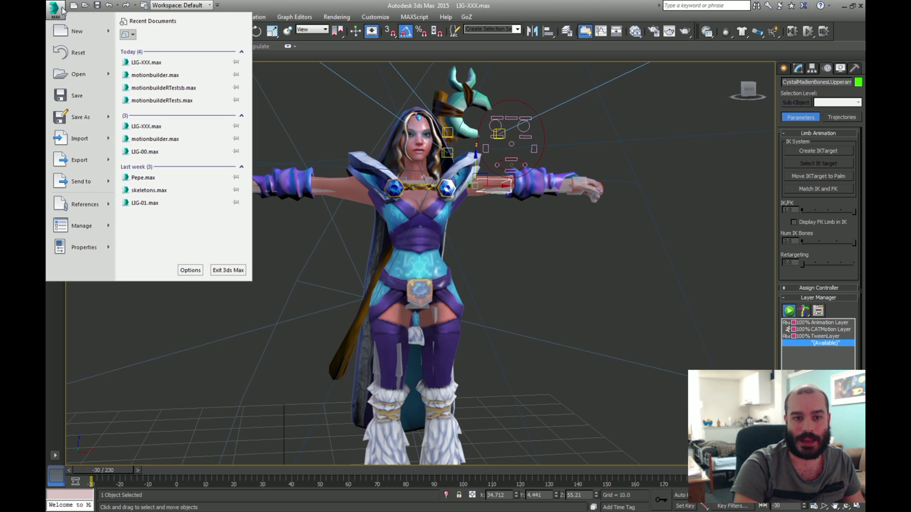
mouse_move(90, 182)
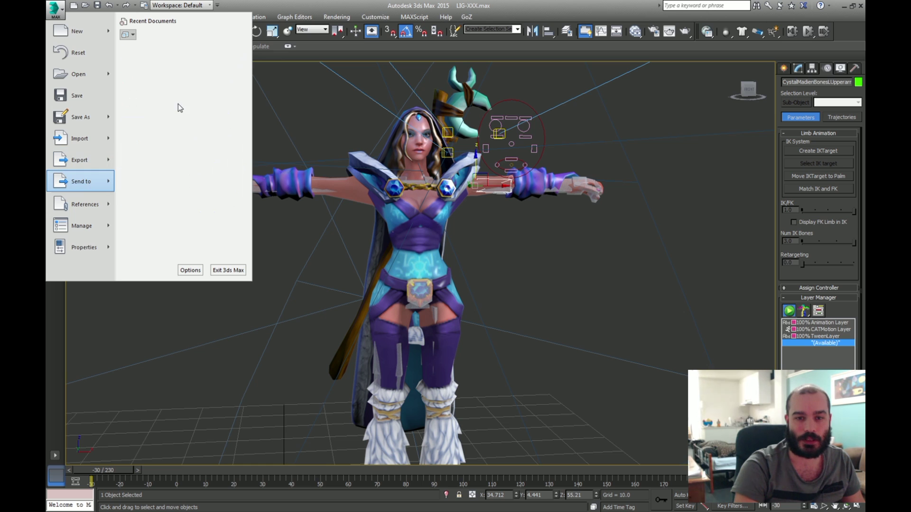
mouse_move(180, 107)
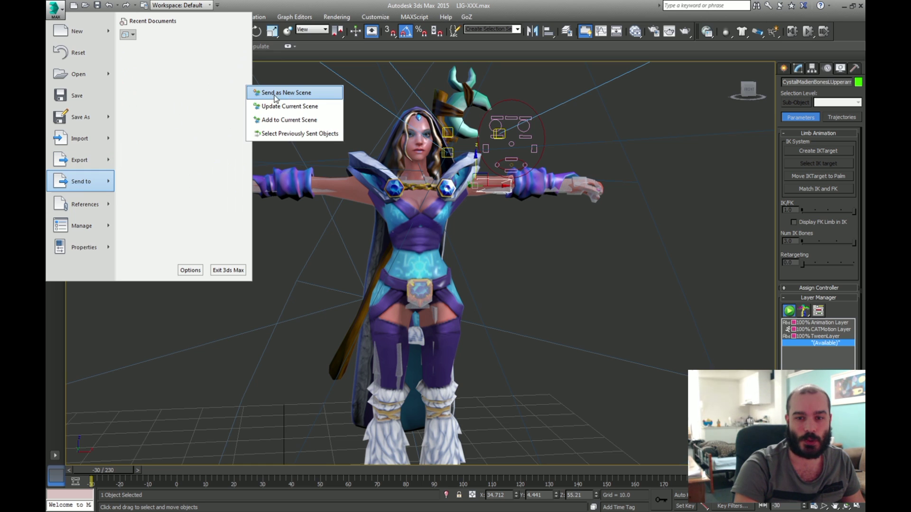
left_click(304, 92)
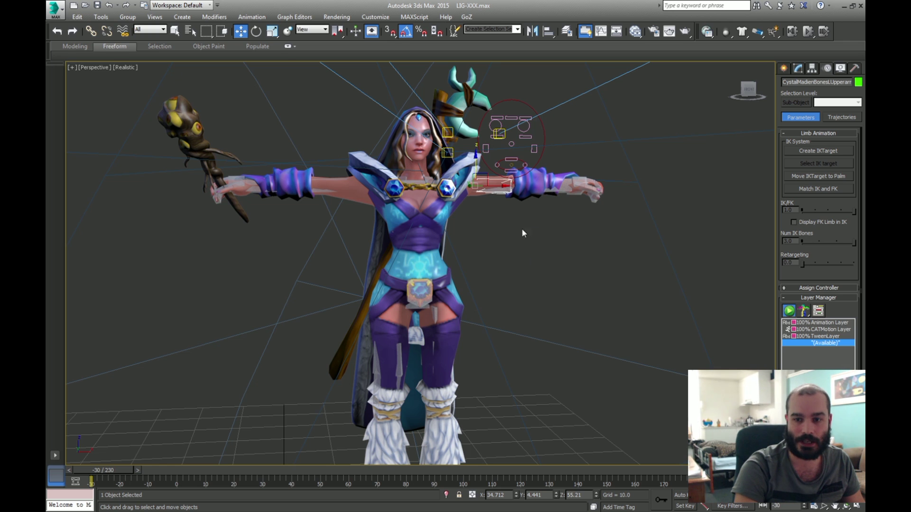
left_click(531, 250)
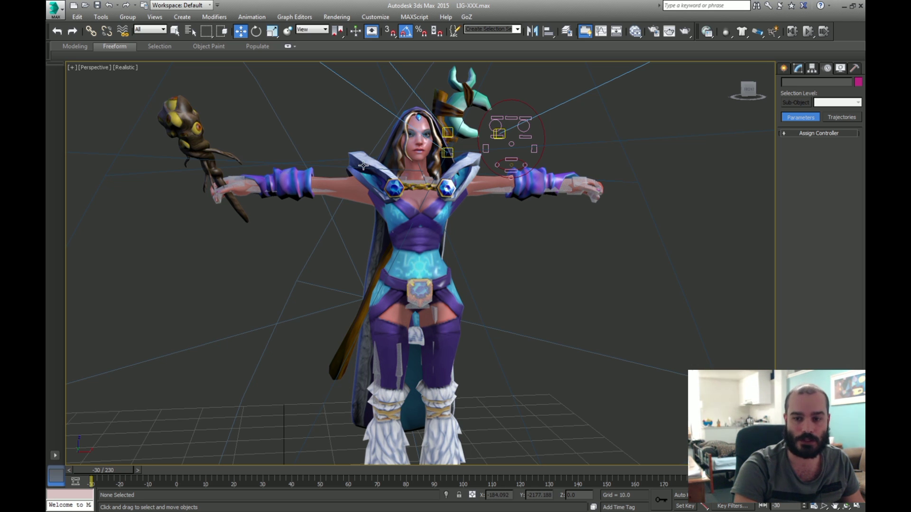
left_click(419, 150)
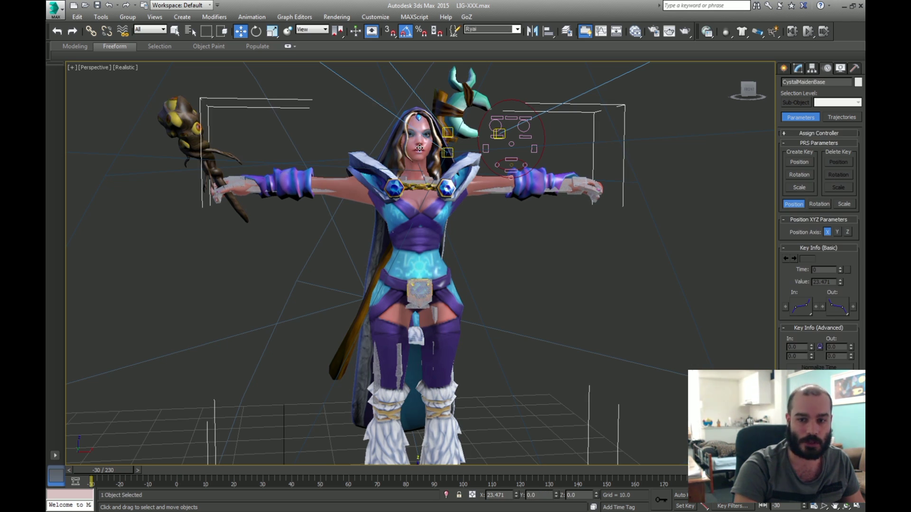
left_click(518, 136)
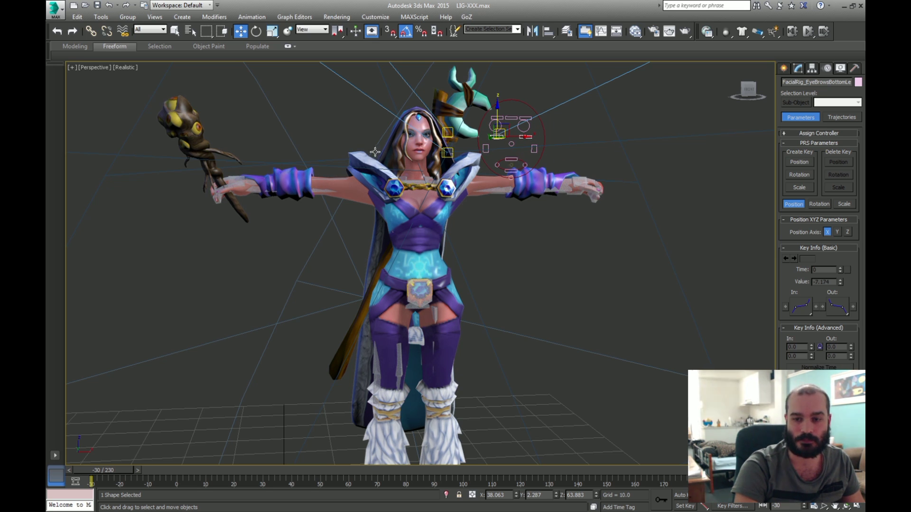
left_click(287, 115)
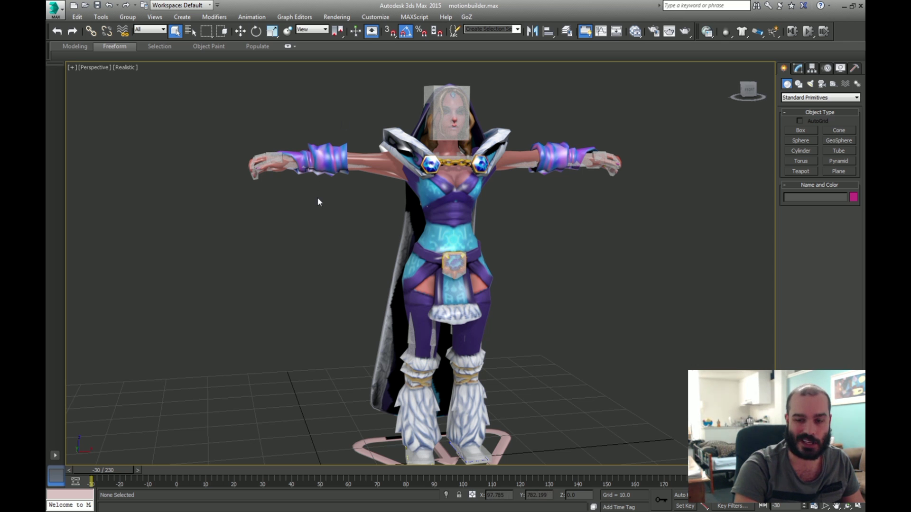
Step: Check the CystalMaidenBase modifier stack and the rigid-body upper-arm bone, then deselect all
left_click(453, 189)
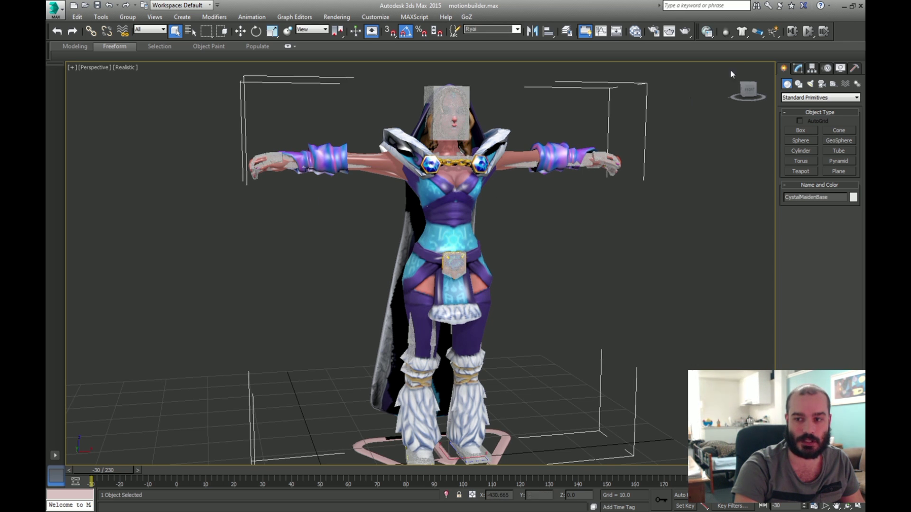
left_click(799, 67)
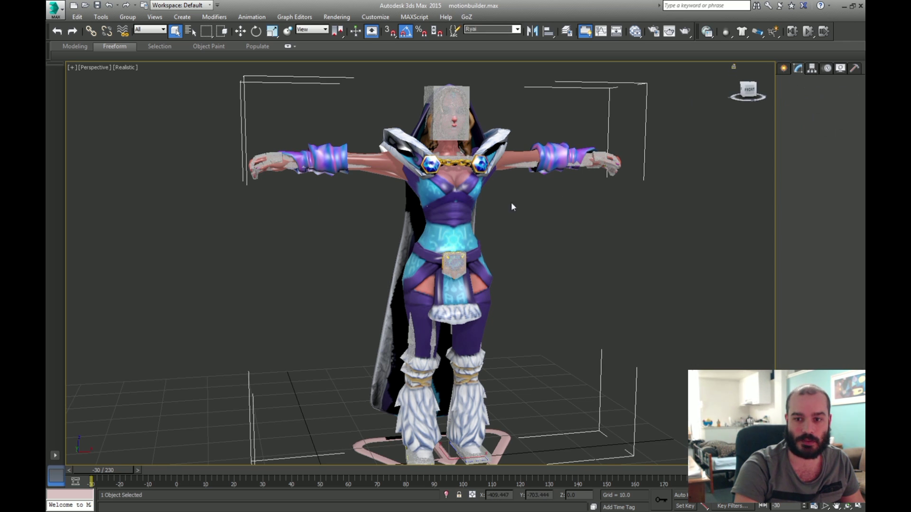
left_click(529, 165)
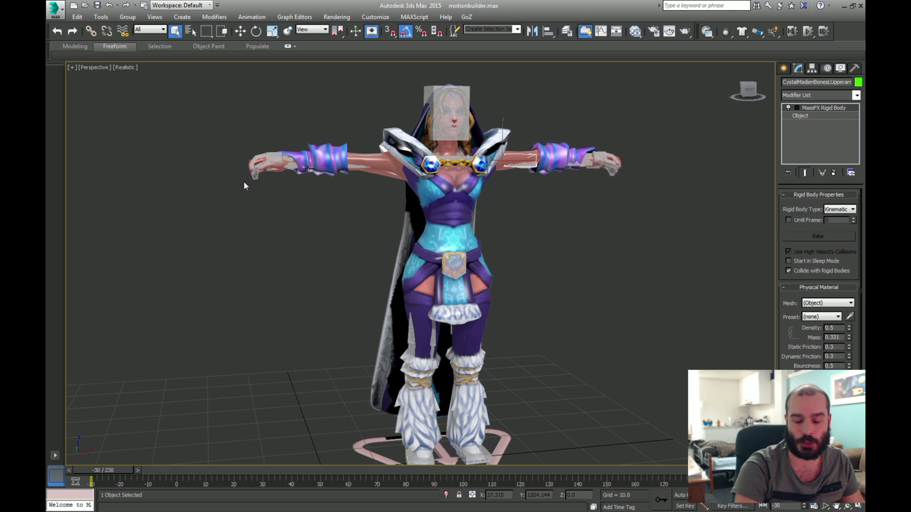
left_click(543, 111)
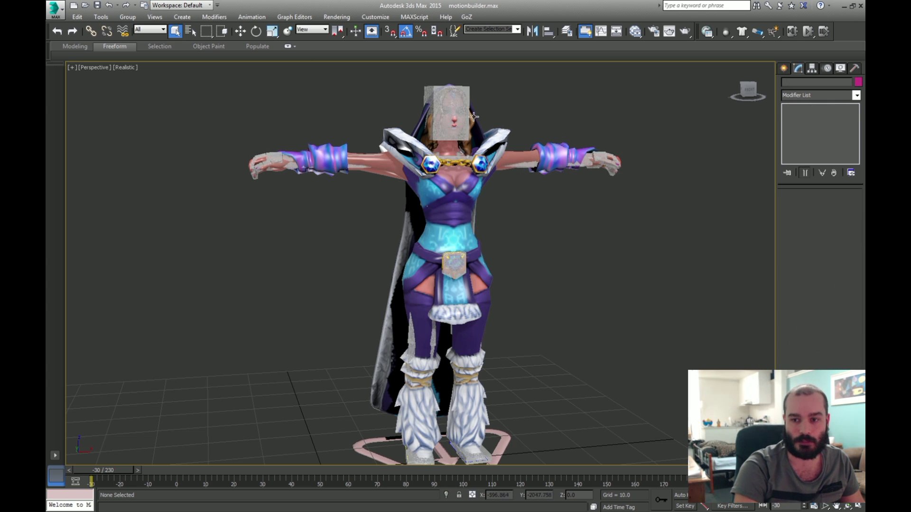
Step: Use Send to > Send as New Scene and confirm Yes to transfer the scene to MotionBuilder
left_click(58, 10)
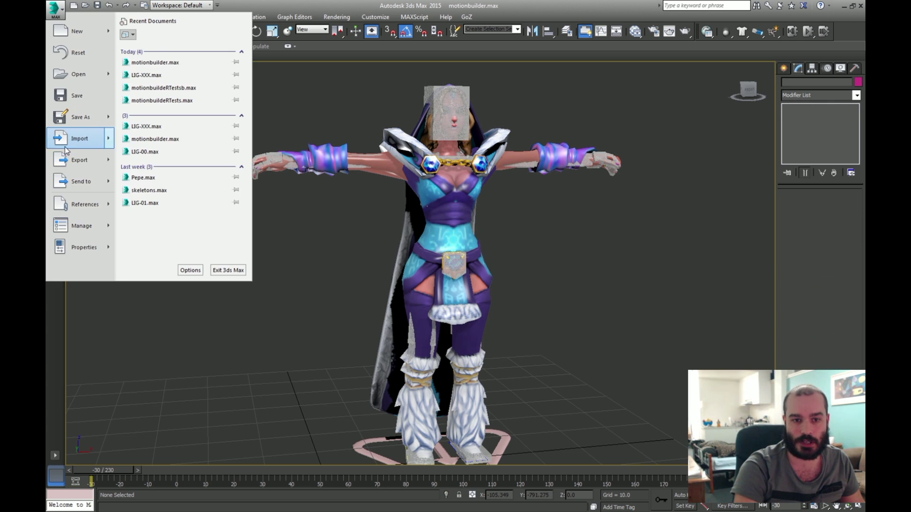
left_click(346, 210)
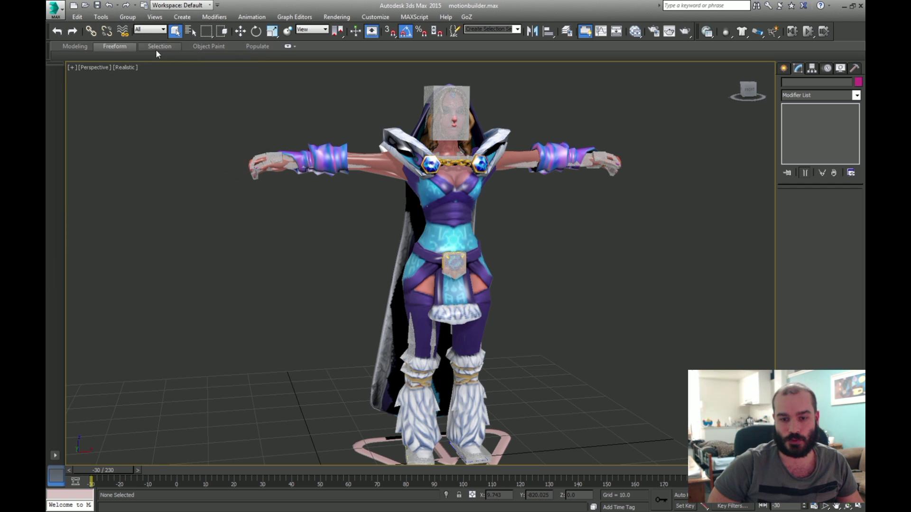
left_click(57, 10)
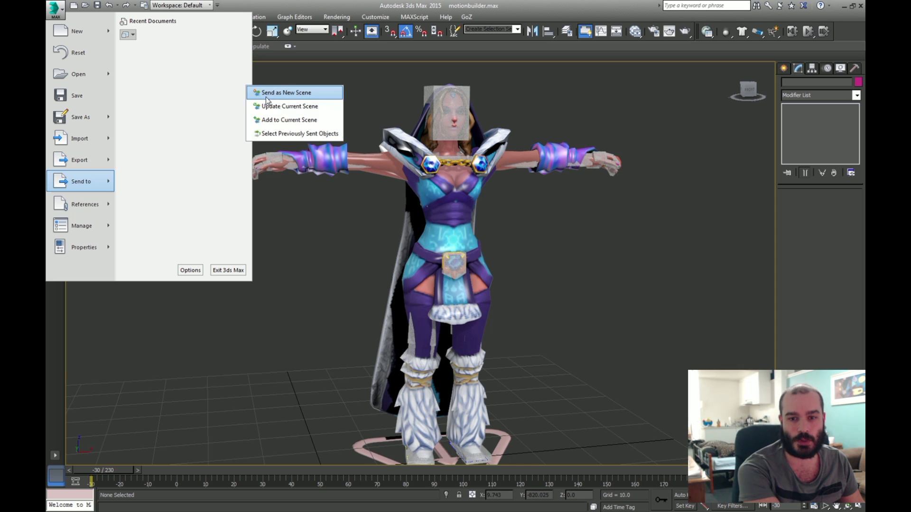
left_click(267, 96)
left_click(496, 295)
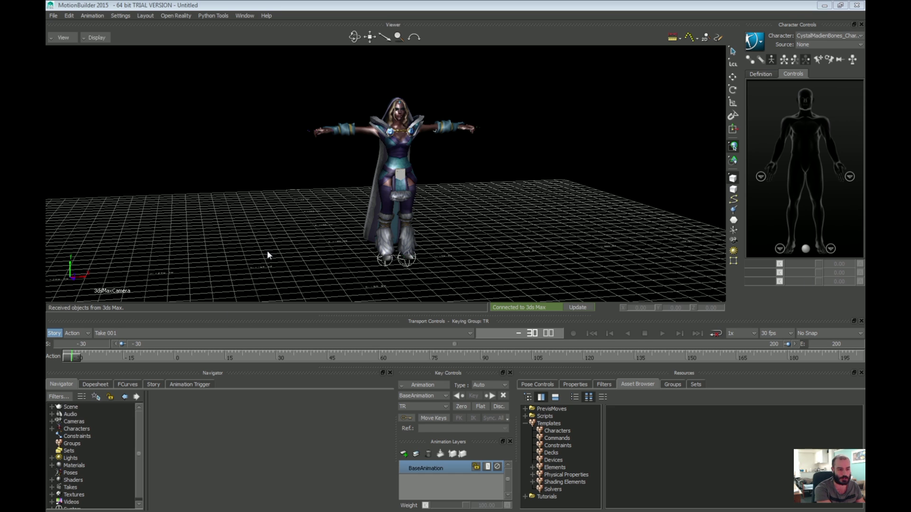
Step: Show the Devices templates in the Asset Browser
left_click(544, 462)
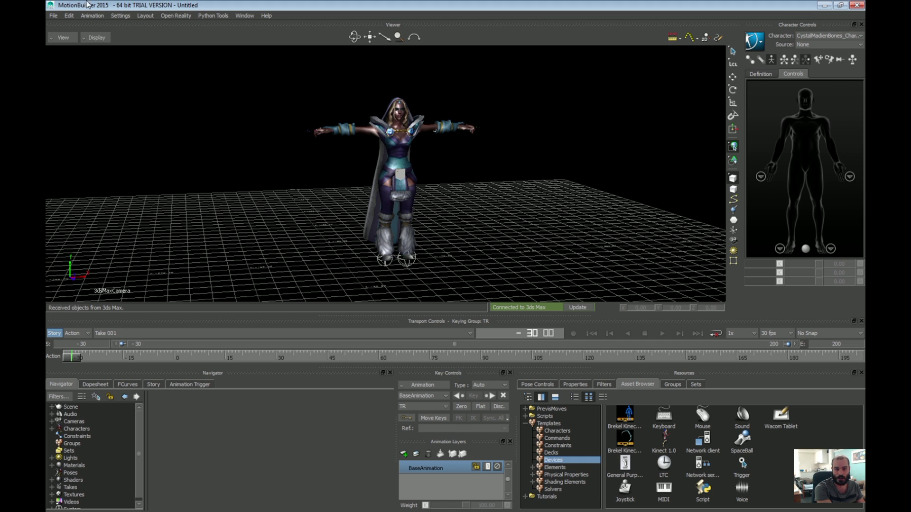
Step: Pick Kinect 1.0, then launch the Brekel Kinect Pro Body device from the Devices pane
left_click(666, 441)
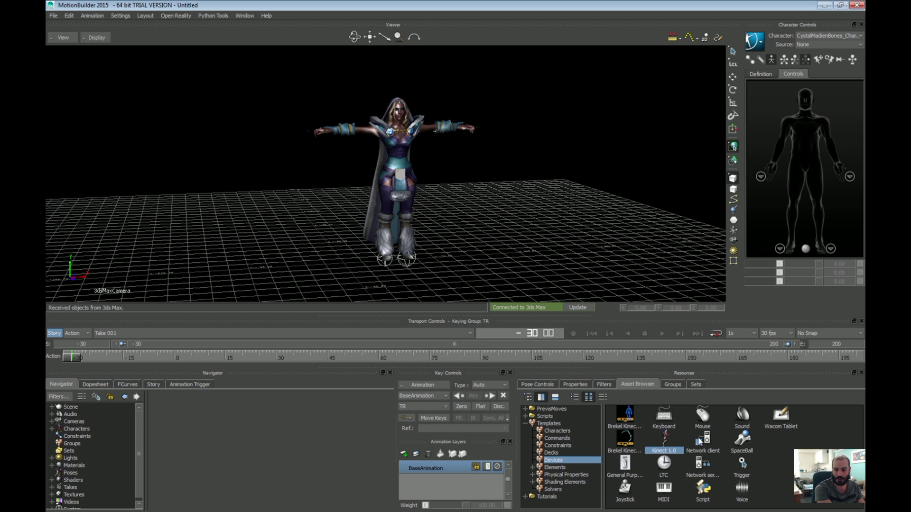
left_click(636, 443)
left_click(633, 419)
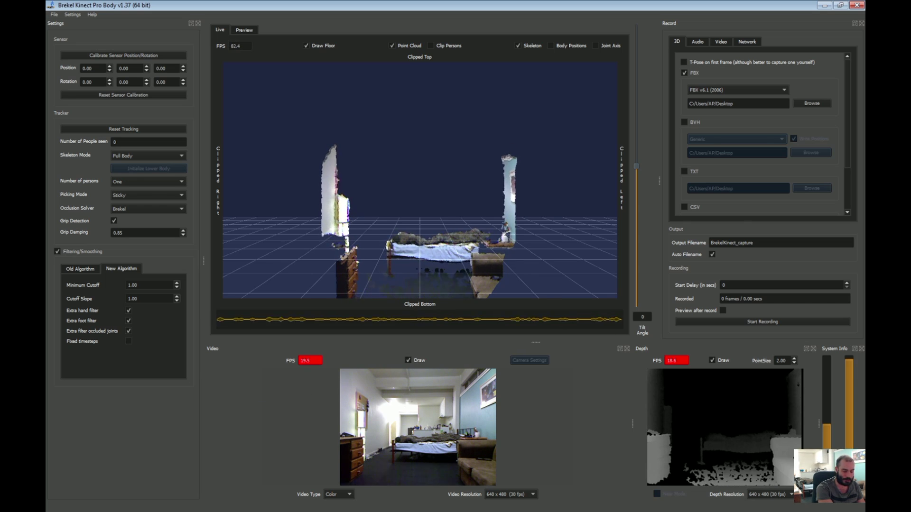
Step: Alt+Tab to MotionBuilder and back to the Brekel Kinect Pro Body capture view
key("alt+Tab")
key("alt+Tab")
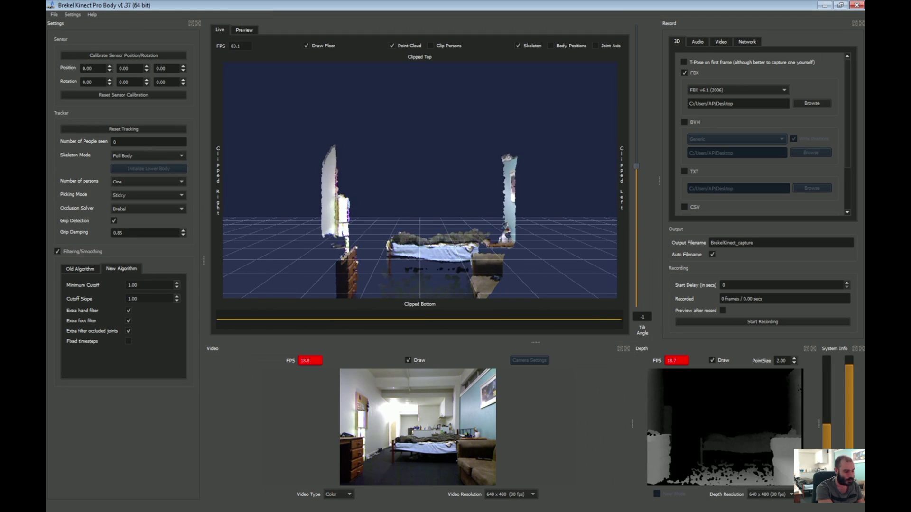
key("alt+Tab")
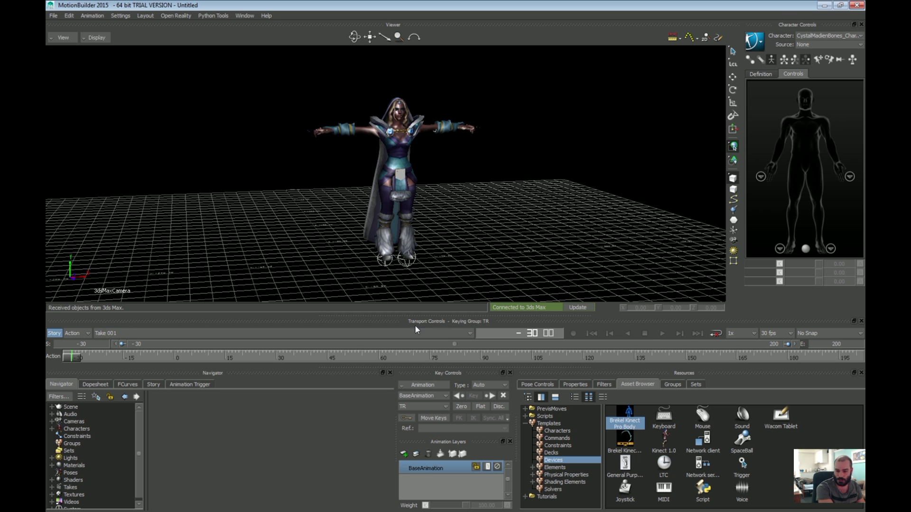
Step: Add the Brekel Kinect Pro Body device to the scene from Devices and switch it Online
left_click_drag(628, 421, 591, 259)
left_click_drag(563, 147, 561, 146)
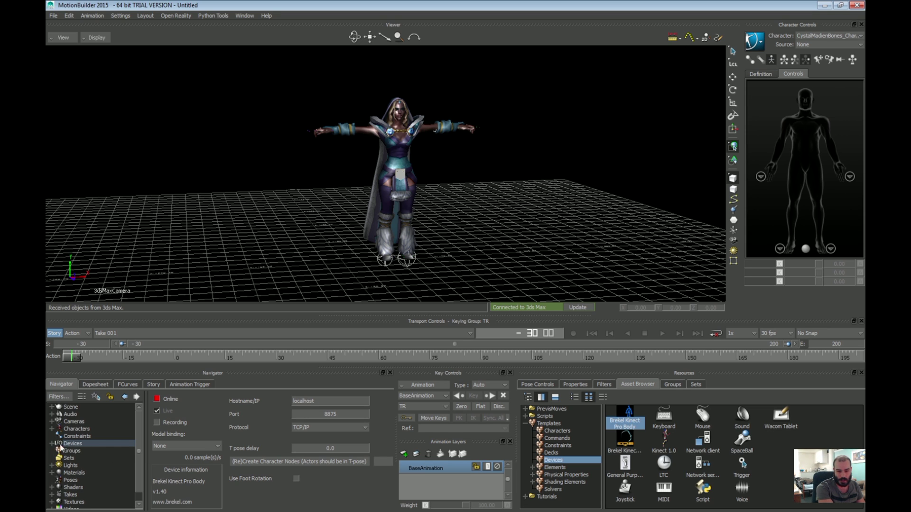
left_click(52, 443)
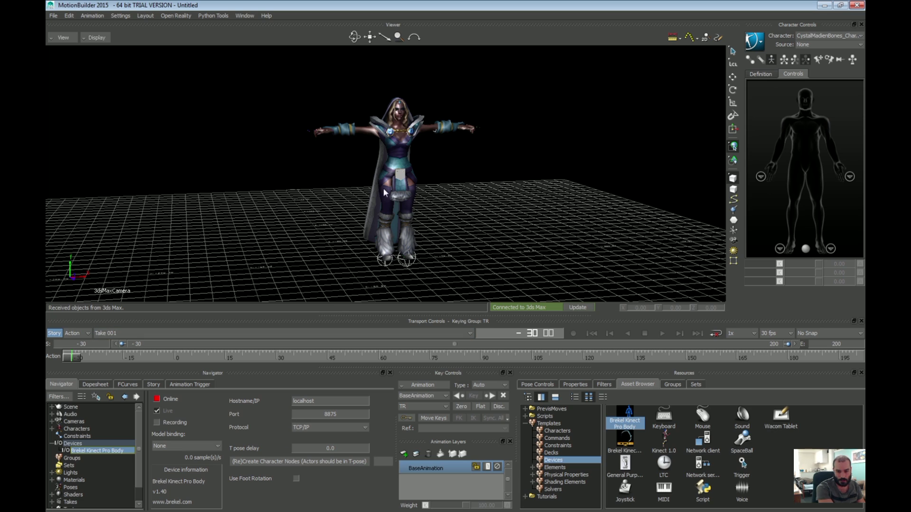
left_click(161, 400)
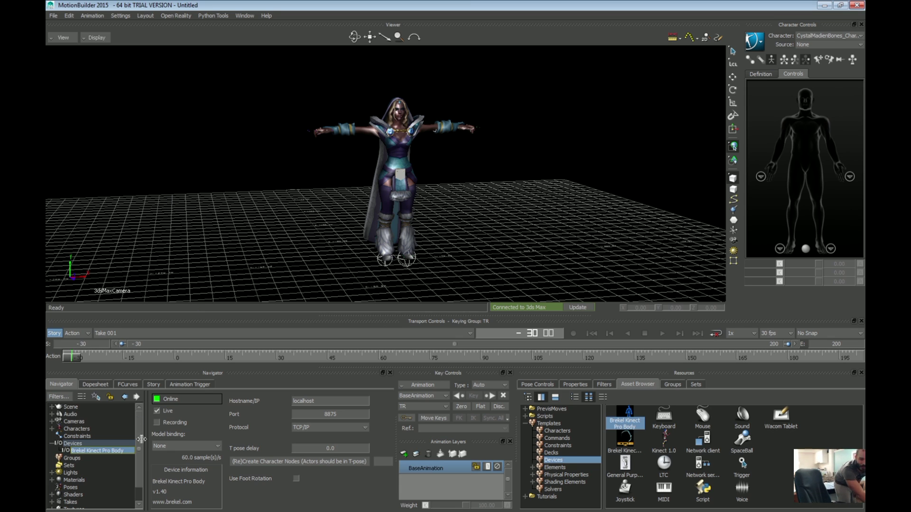
Step: Bind the Kinect device to a new Brekel:Reference model via Create..., then cycle Online off and on
left_click(185, 446)
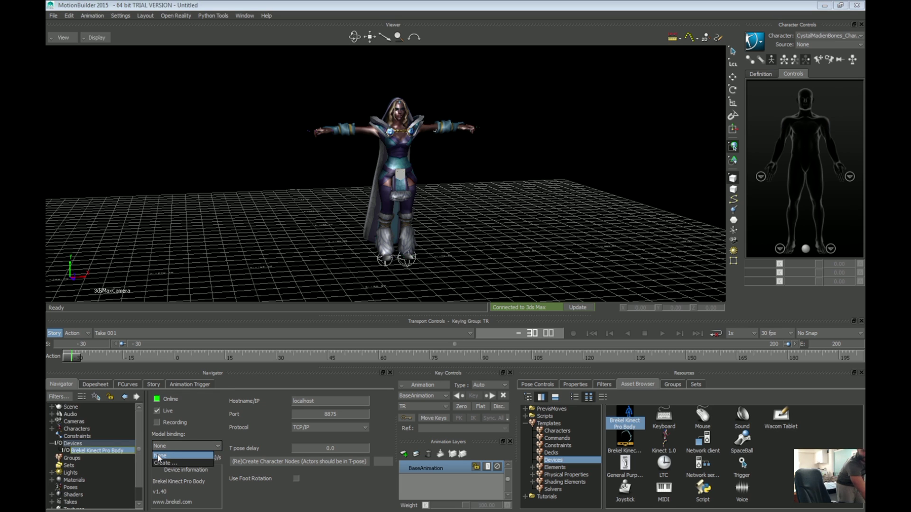
left_click(157, 455)
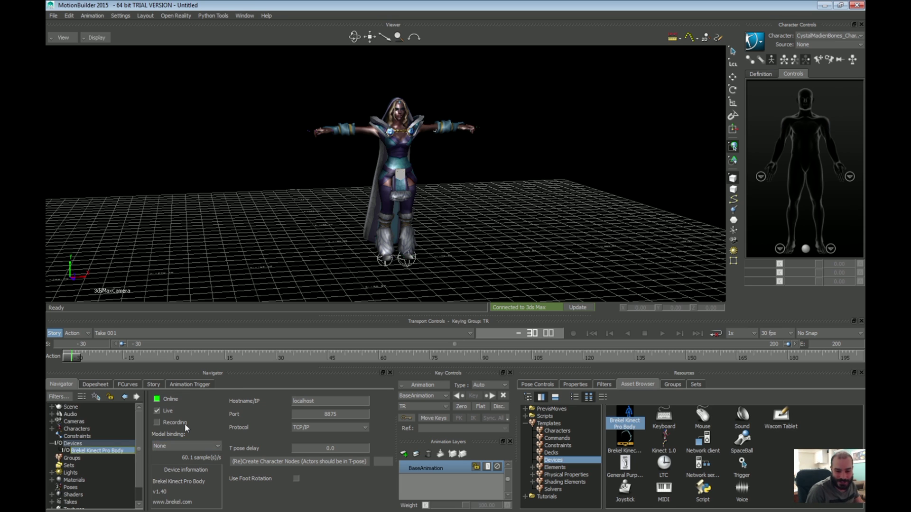
left_click(185, 446)
left_click(178, 462)
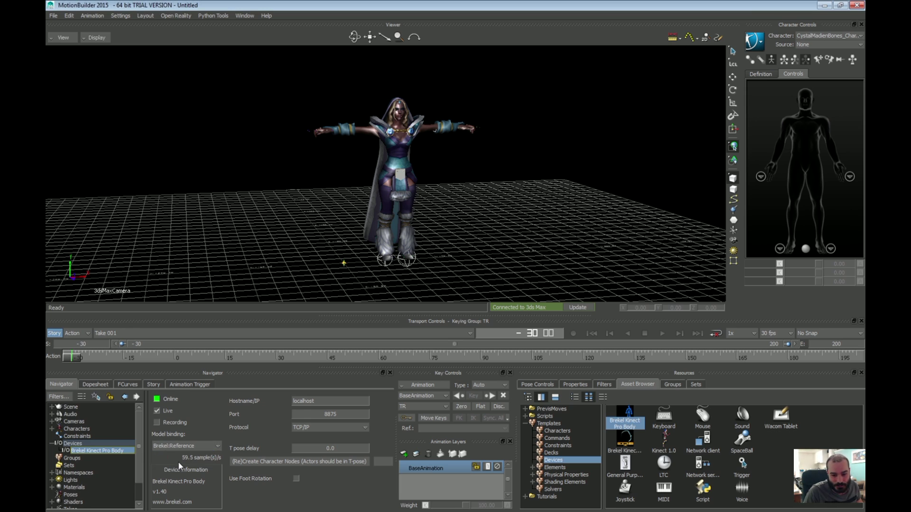
left_click(169, 410)
left_click(169, 398)
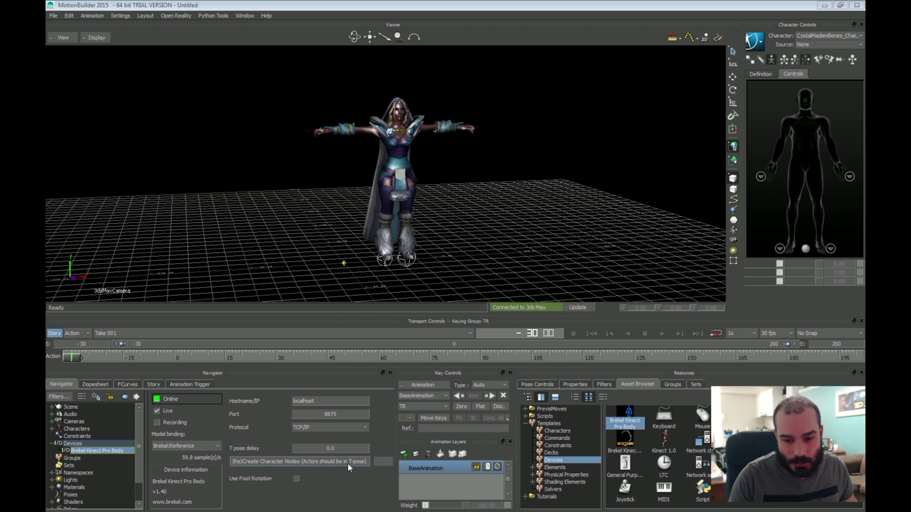
Step: Raise the Kinect T pose delay and create the Brekel_Kinect1 and Brekel_Kinect2 character nodes
left_click(318, 449)
left_click_drag(317, 448, 329, 449)
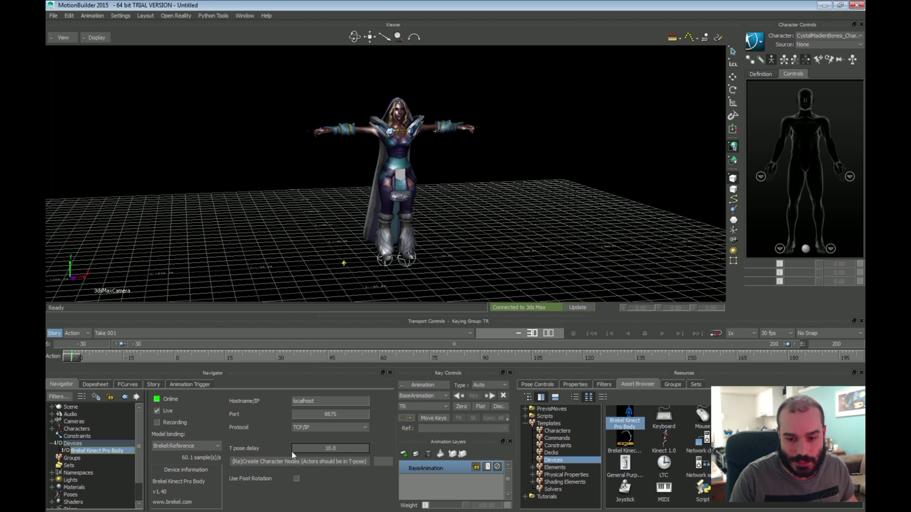
left_click(308, 461)
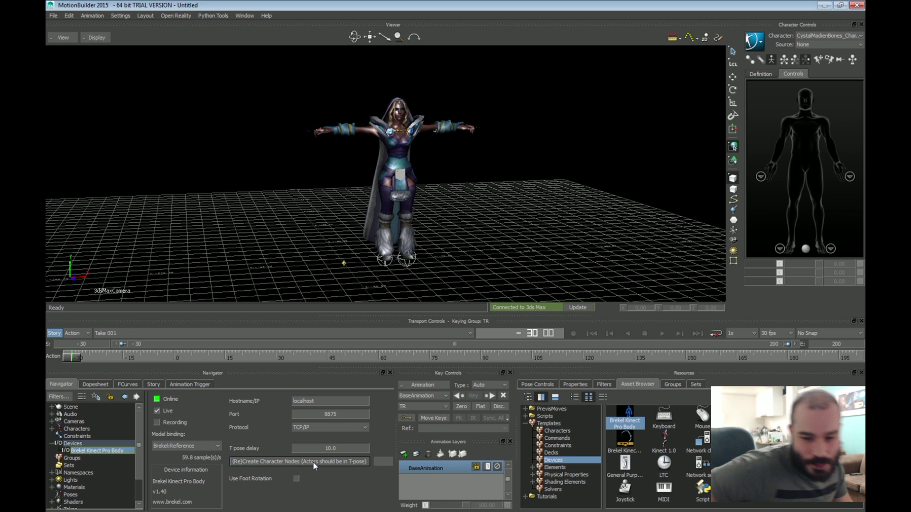
Step: Bring up Character Settings for CystalMadienBones_Character from the Navigator's Characters list
double_click(53, 429)
left_click(85, 436)
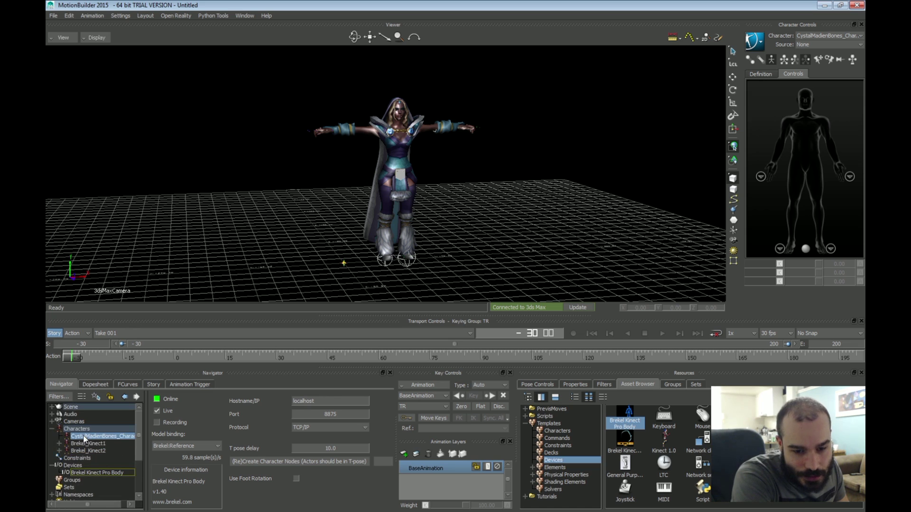
double_click(86, 435)
Step: Set Brekel_Kinect1 as the Source driving the Crystal Maiden character in Character Controls
left_click(236, 413)
left_click(235, 412)
left_click(221, 414)
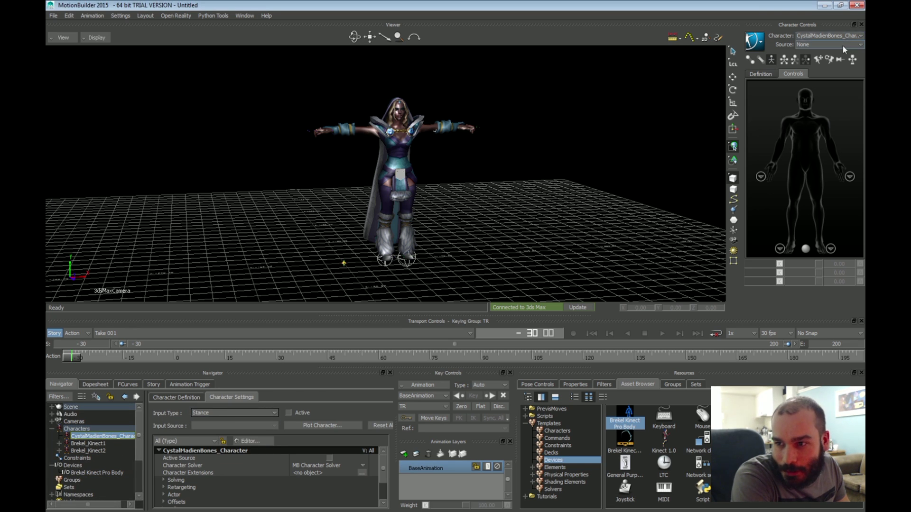
left_click(841, 45)
left_click(826, 44)
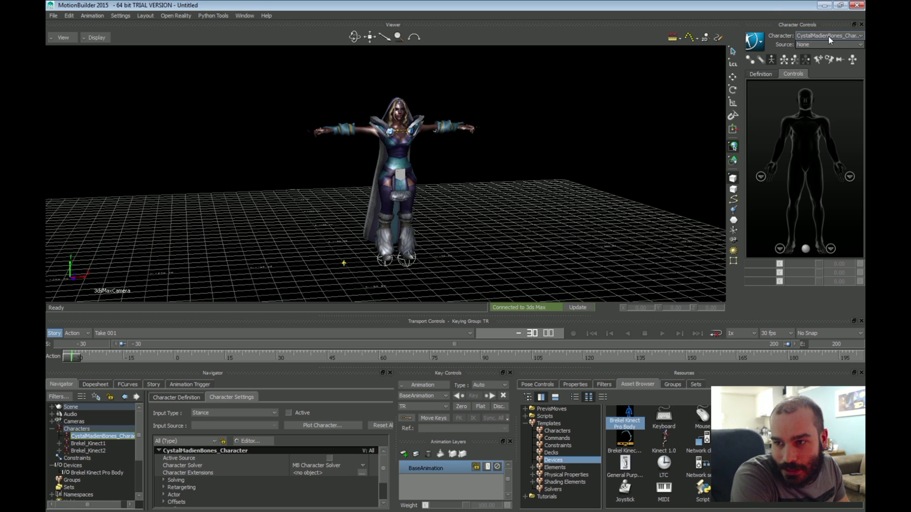
left_click(826, 45)
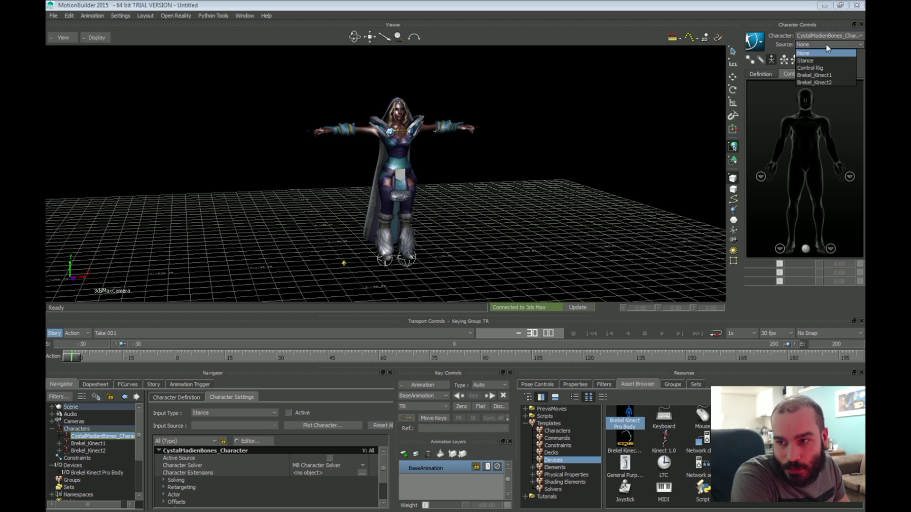
left_click(815, 76)
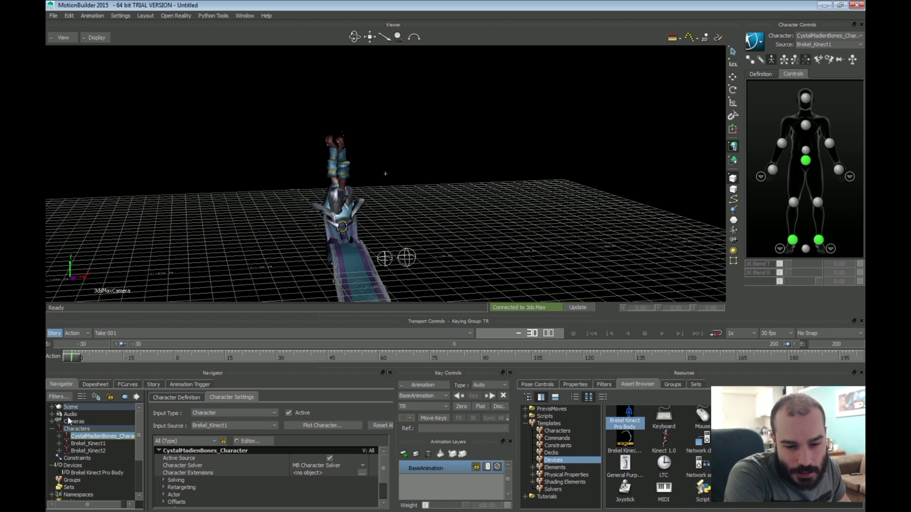
Step: Select the CystalMadienBones skeleton and translate it up along Y from 40.41 to 60.71
left_click(52, 407)
left_click(81, 415)
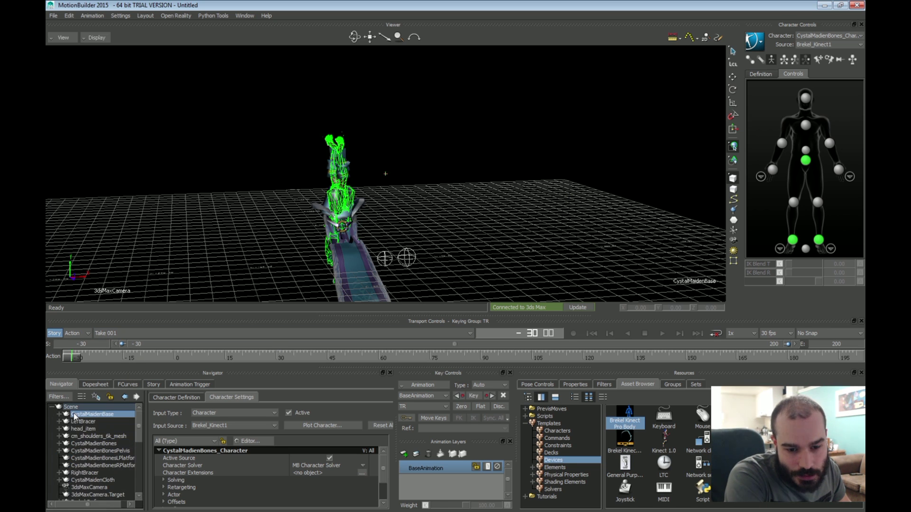
left_click(732, 76)
left_click_drag(399, 231, 399, 170)
left_click_drag(399, 170, 399, 192)
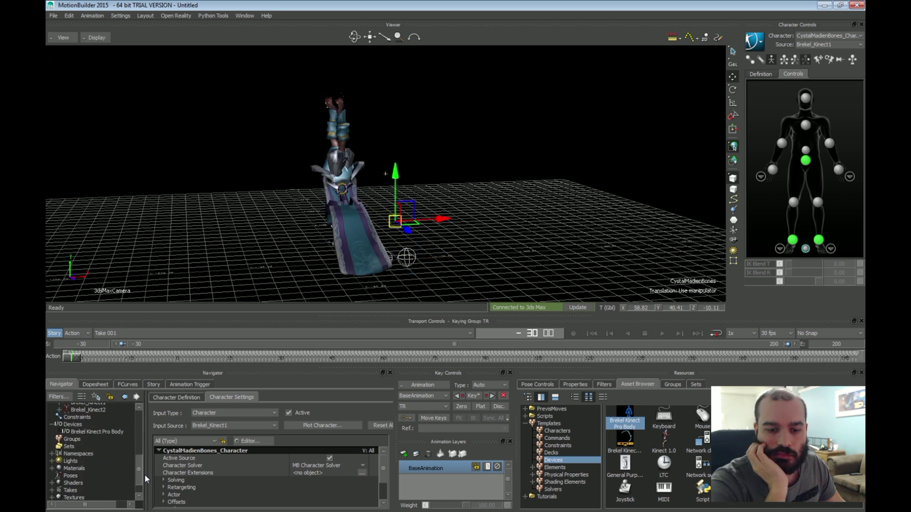
left_click_drag(144, 476, 144, 414)
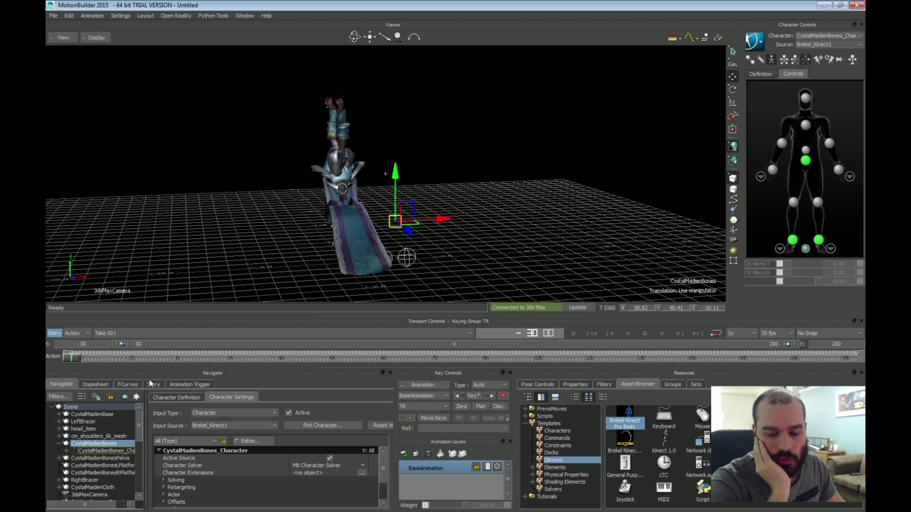
left_click(79, 408)
left_click(90, 442)
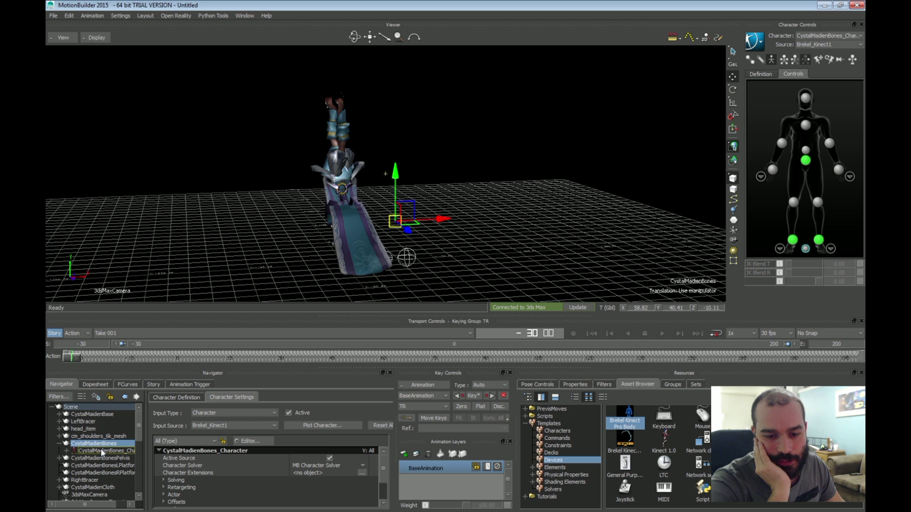
left_click(97, 414)
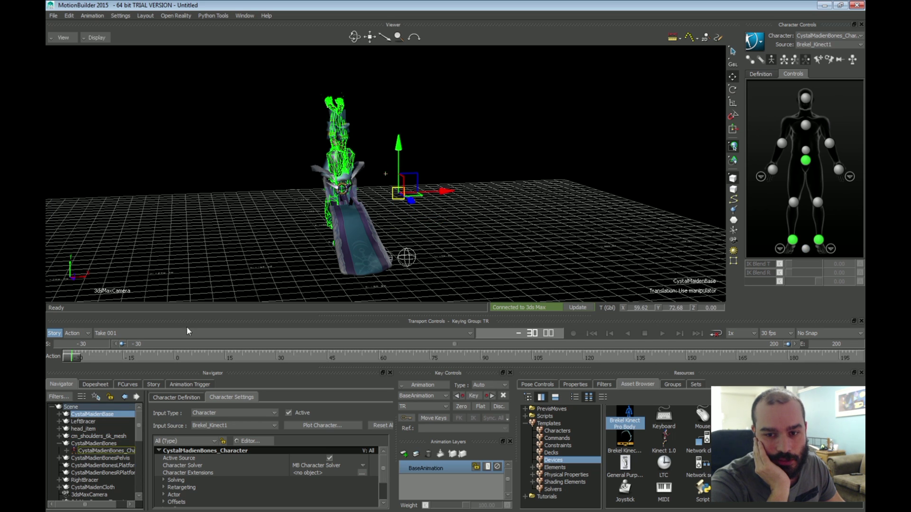
left_click(106, 444)
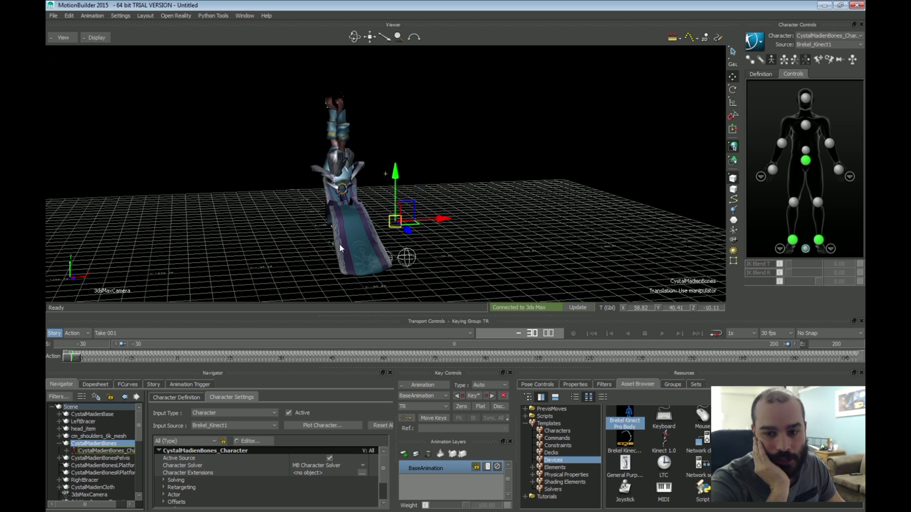
left_click_drag(398, 199, 398, 182)
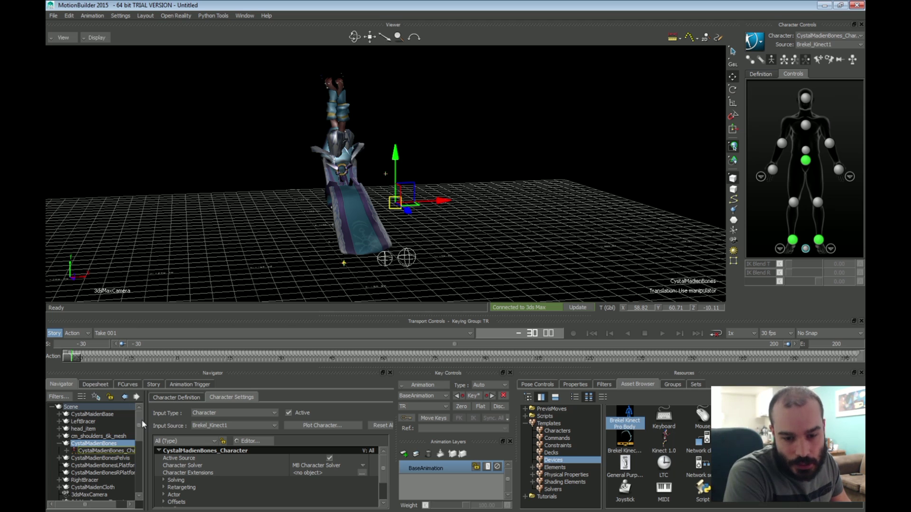
Step: Enable Recording on the Brekel device, arm Record with Overwrite, and play to capture Take 001
left_click_drag(144, 418, 142, 460)
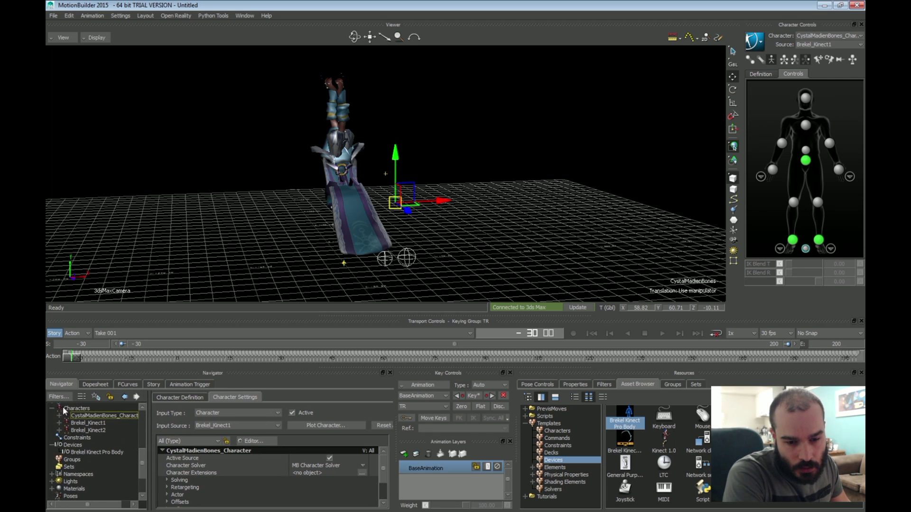
left_click(76, 452)
left_click(173, 424)
left_click(573, 333)
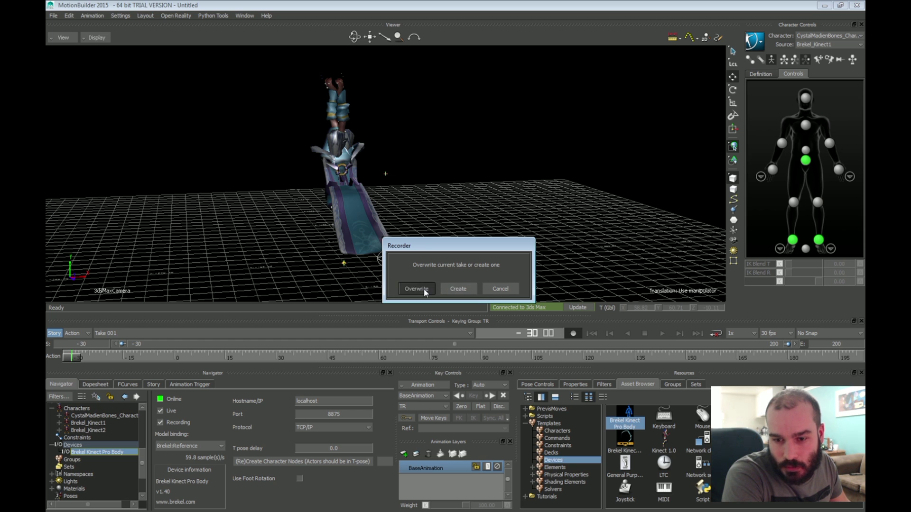
left_click(416, 289)
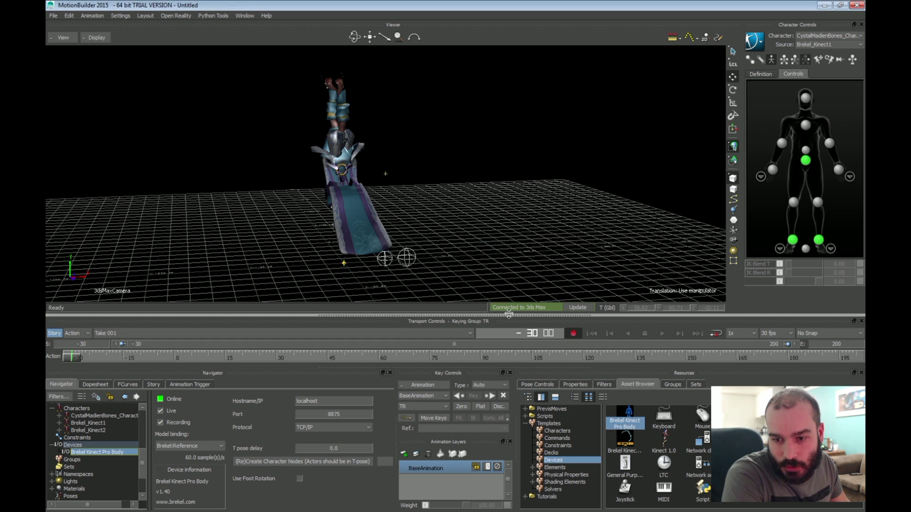
left_click(663, 334)
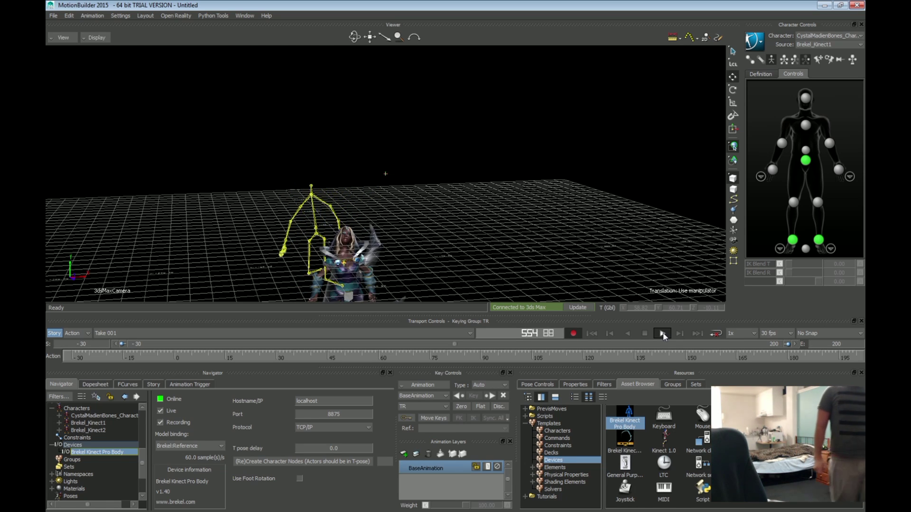
Step: Stop the capture, take the Kinect offline, and scrub the recorded motion through frame 375
left_click(663, 334)
left_click(160, 399)
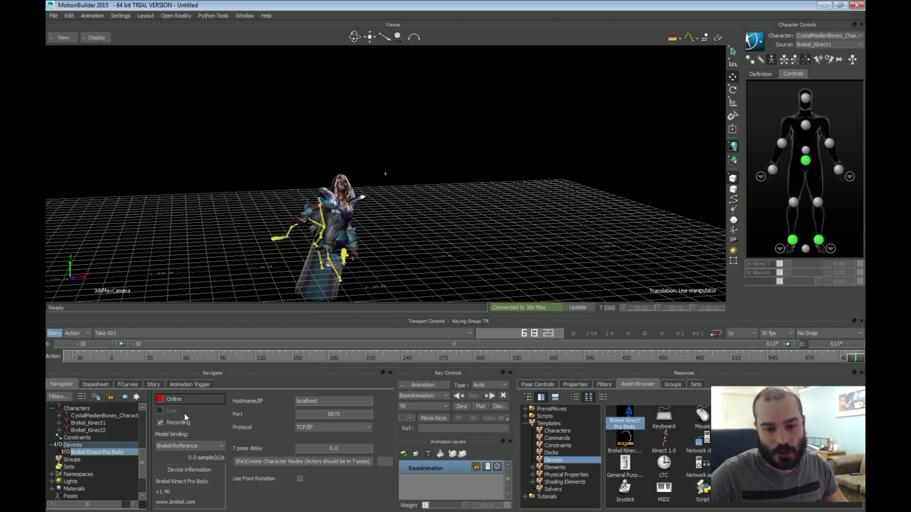
left_click_drag(856, 357, 252, 352)
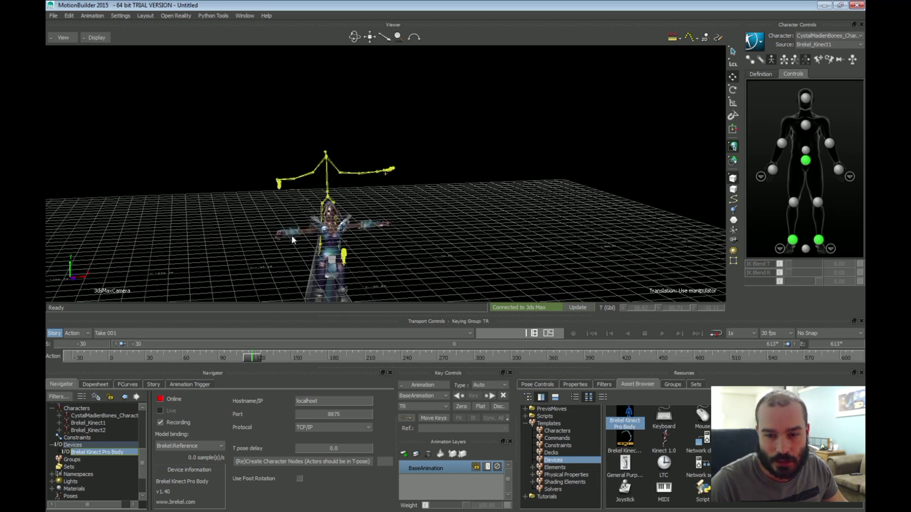
middle_click_drag(292, 238, 294, 234)
scroll(294, 234, "up", 5)
scroll(295, 234, "down", 10)
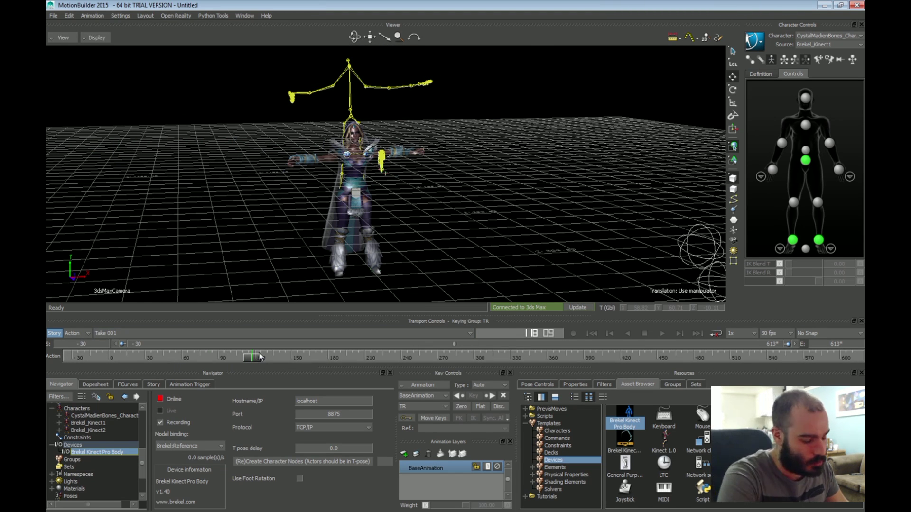
left_click_drag(253, 361, 451, 317)
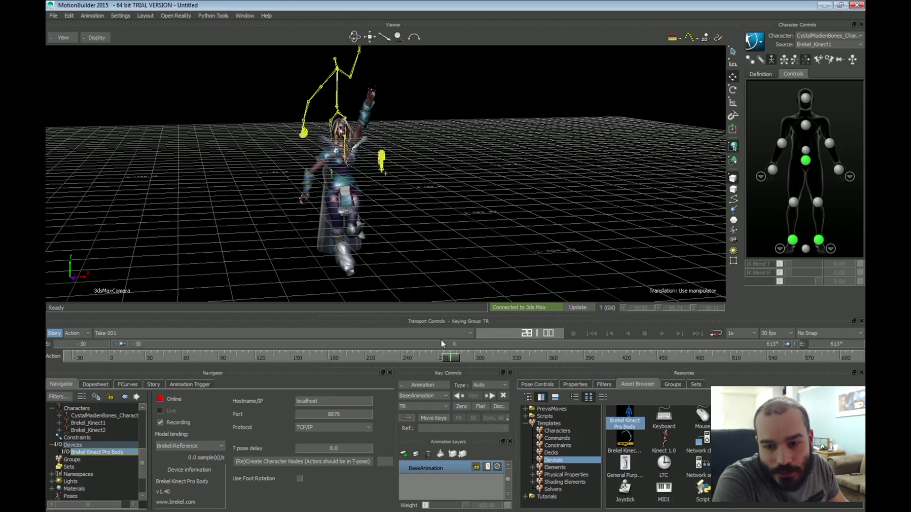
left_click_drag(445, 348, 664, 354)
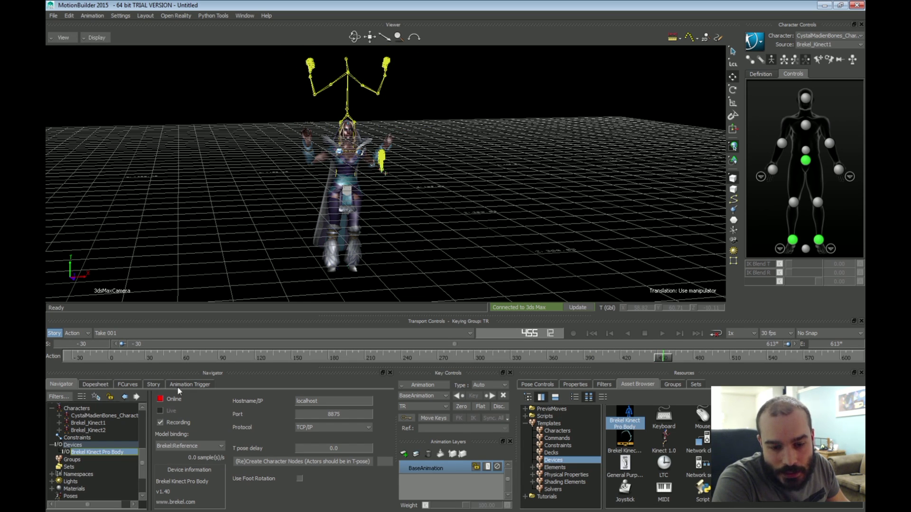
Step: Scrub the Story take, select CystalMadienBones in the Navigator, and Update the connected 3ds Max scene
left_click(152, 385)
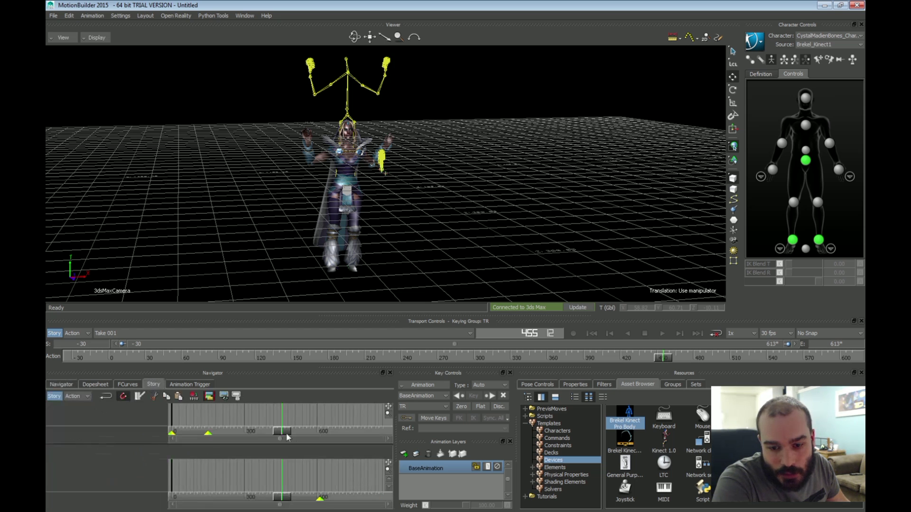
left_click_drag(285, 498, 245, 497)
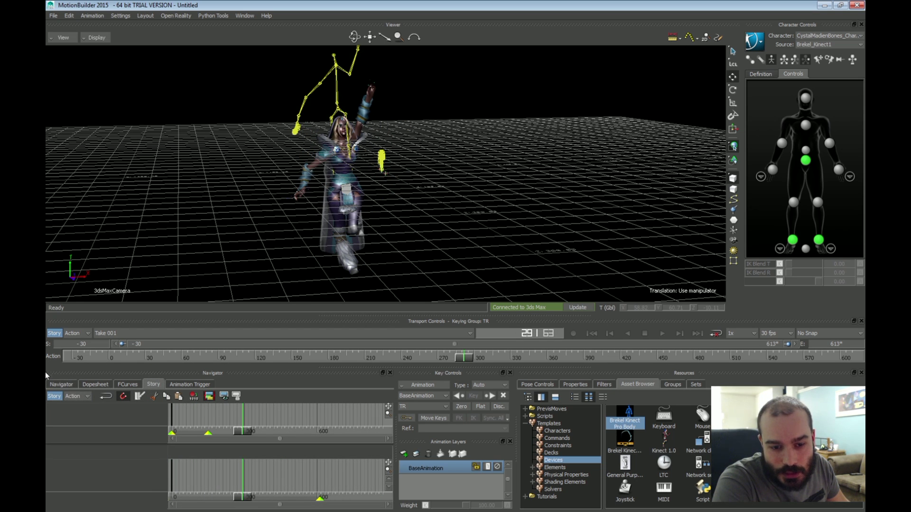
left_click(53, 385)
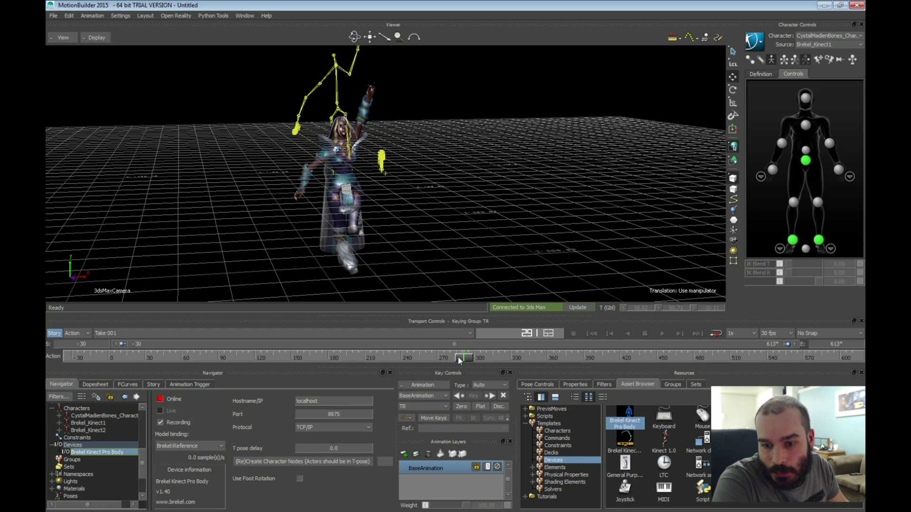
left_click_drag(459, 361, 381, 327)
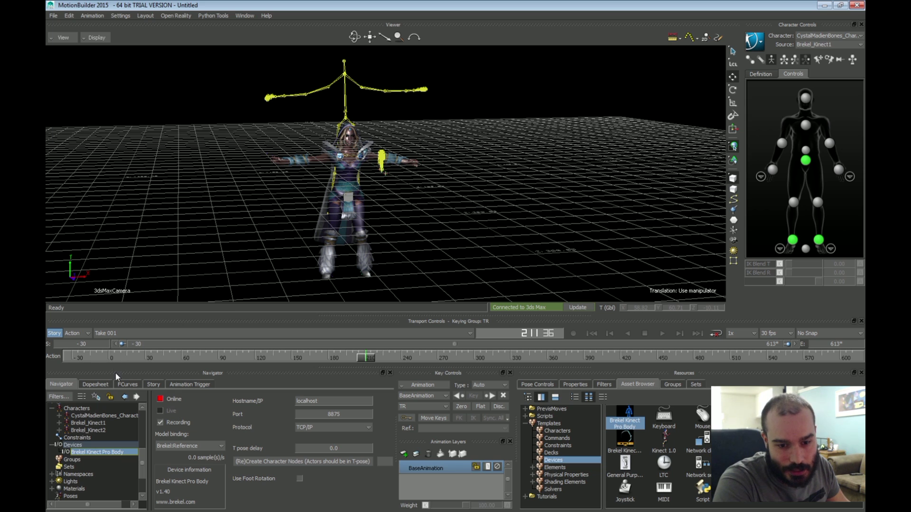
left_click_drag(143, 465, 149, 414)
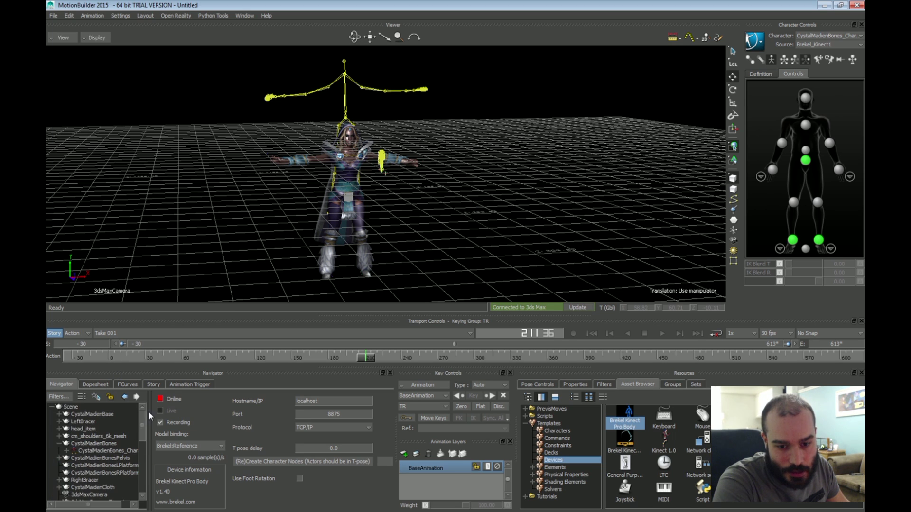
left_click(60, 443)
left_click(95, 443)
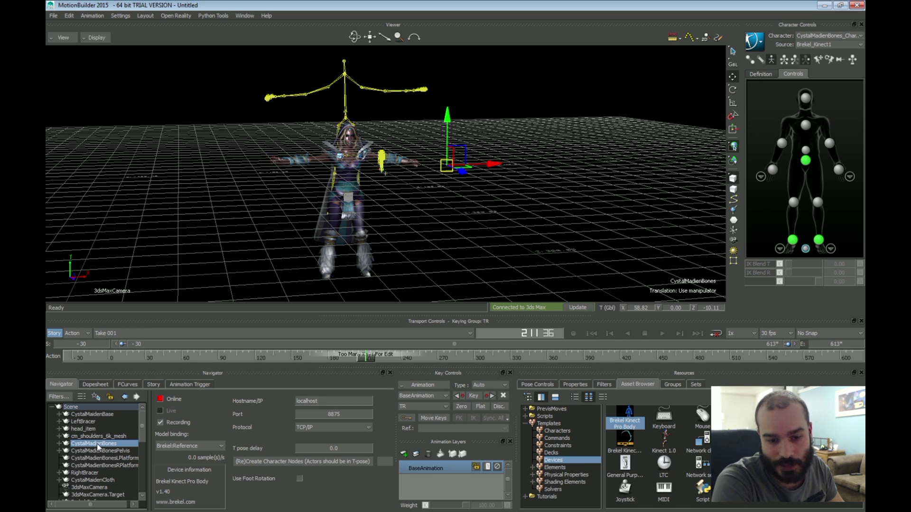
left_click(577, 308)
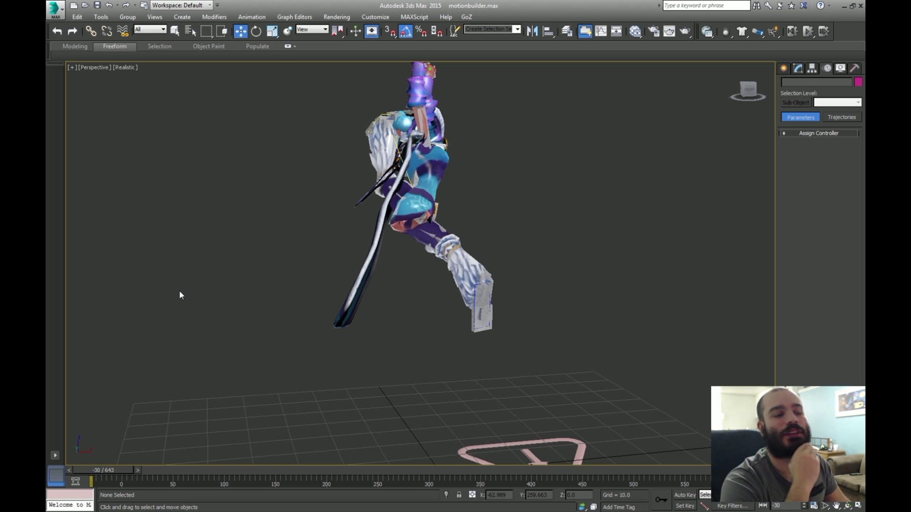
Step: Scrub the 3ds Max timeline from -30 to frame 290 to play back the imported Kinect motion
left_click_drag(99, 468, 419, 476)
key("w")
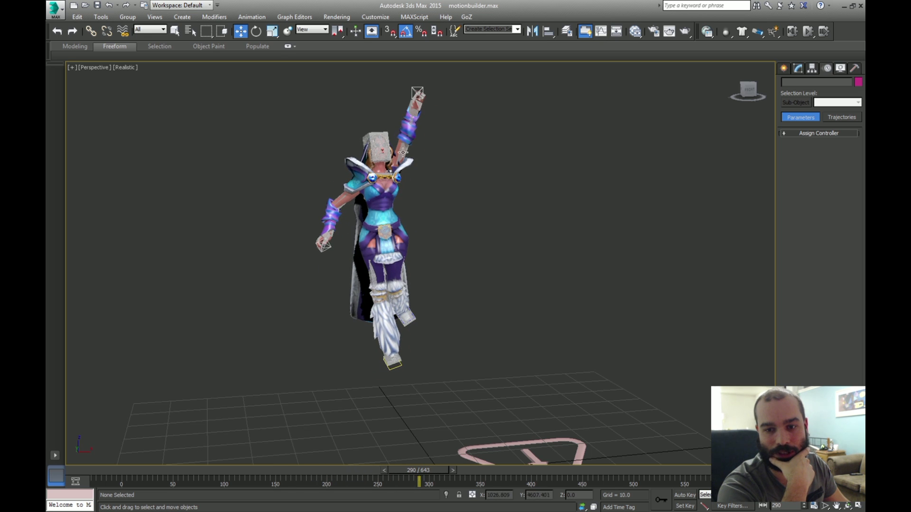
Step: Select the palm IK target and compare the Take 002 (HIK) motion with Adjustment World on and off
left_click(421, 105)
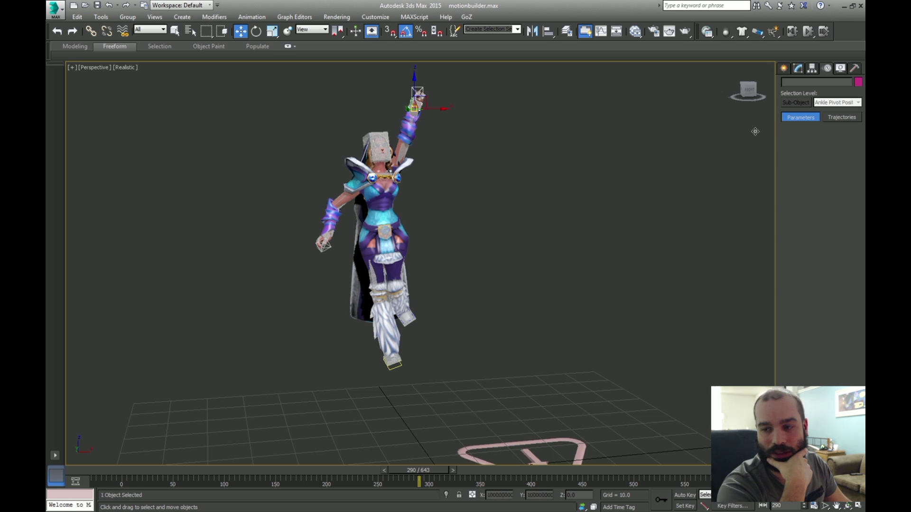
left_click(816, 350)
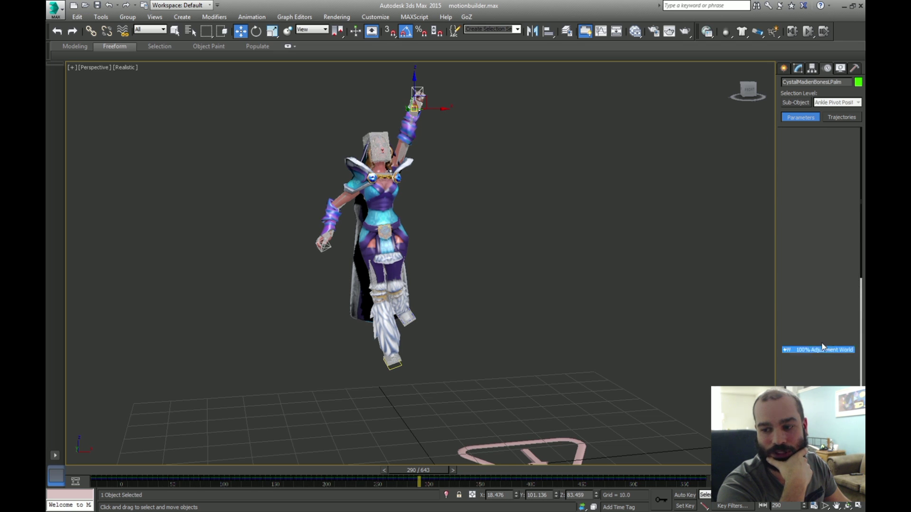
left_click(821, 343)
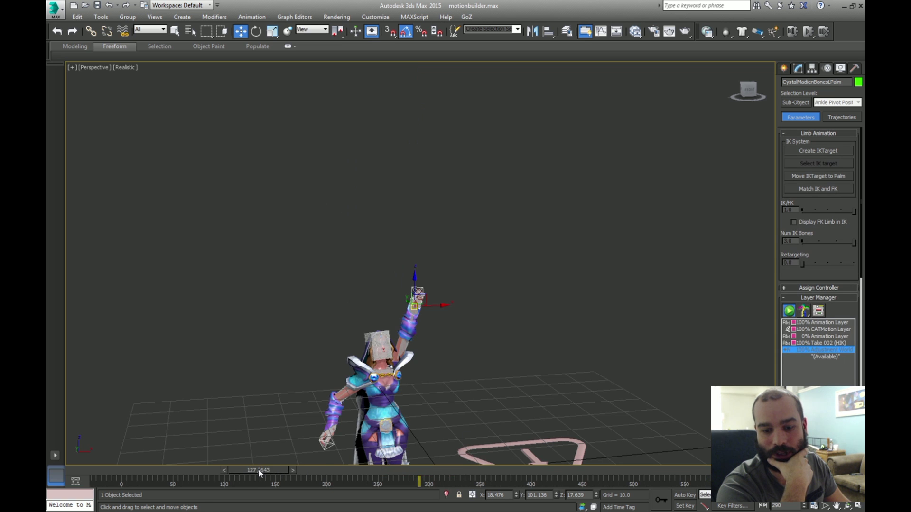
left_click_drag(258, 469, 607, 460)
double_click(809, 350)
left_click_drag(354, 471, 387, 379)
double_click(811, 349)
left_click(813, 343)
Step: Frame the whole character, scrub the animation back to frame 298, and select the belt bone
middle_click_drag(398, 323, 407, 153)
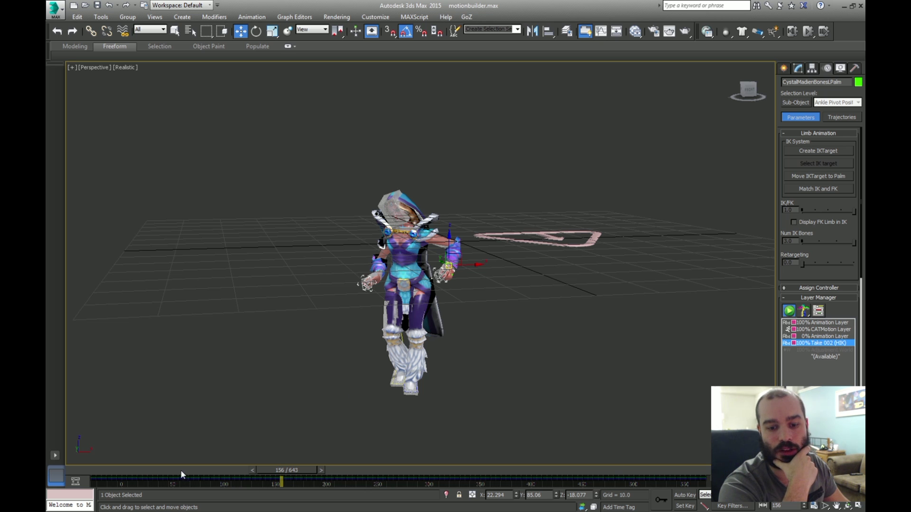
mouse_move(180, 469)
left_mouse_down()
mouse_move(81, 463)
mouse_move(184, 469)
left_mouse_up()
left_click_drag(291, 453, 726, 449)
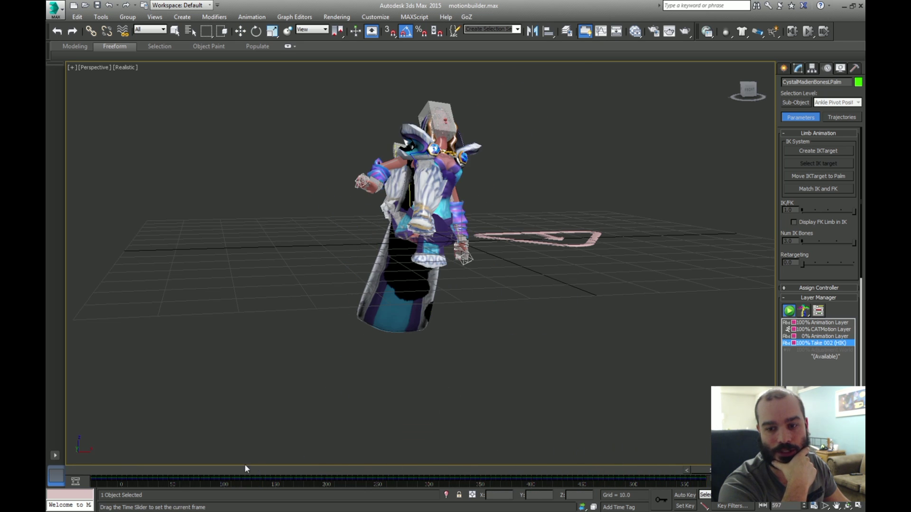
left_click_drag(374, 470, 426, 469)
key("w")
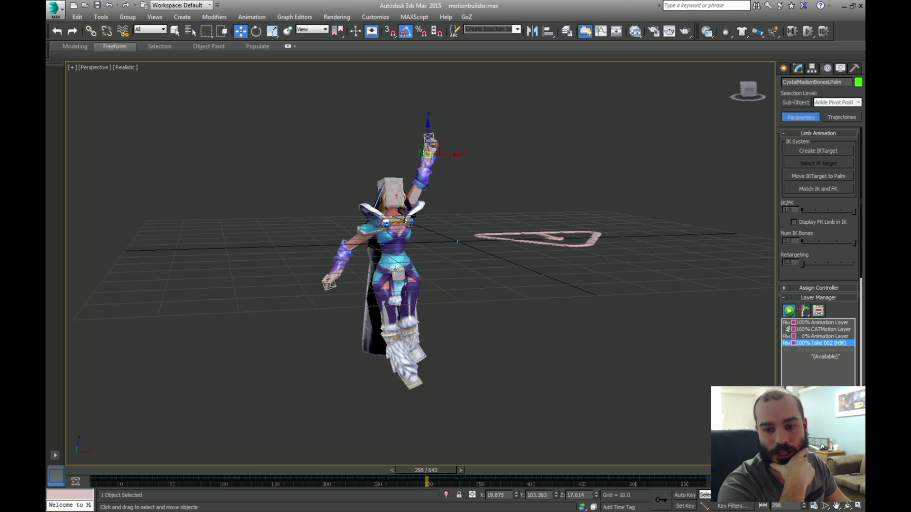
left_click(396, 271)
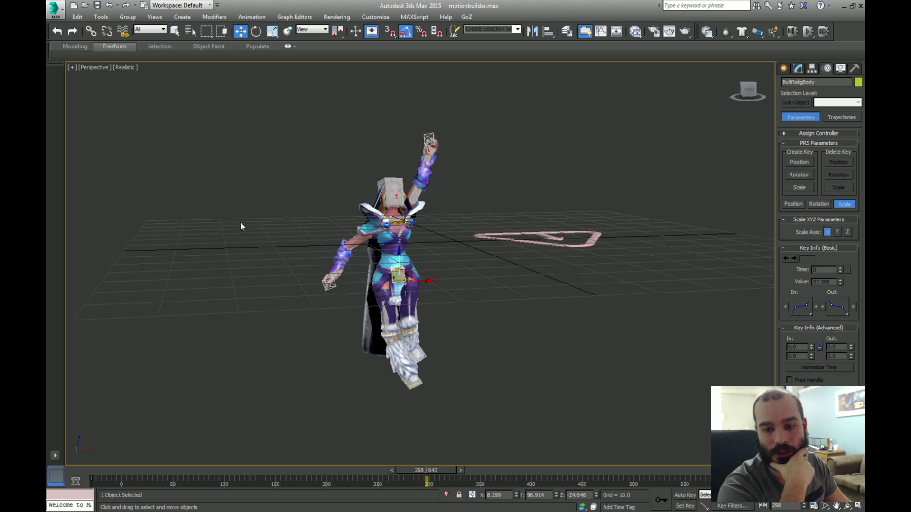
Step: Select the CAT footprint root and save frames 0 to 300 as clip CystalMadienBones-0f-to-300f
left_click(297, 372)
left_click(297, 370)
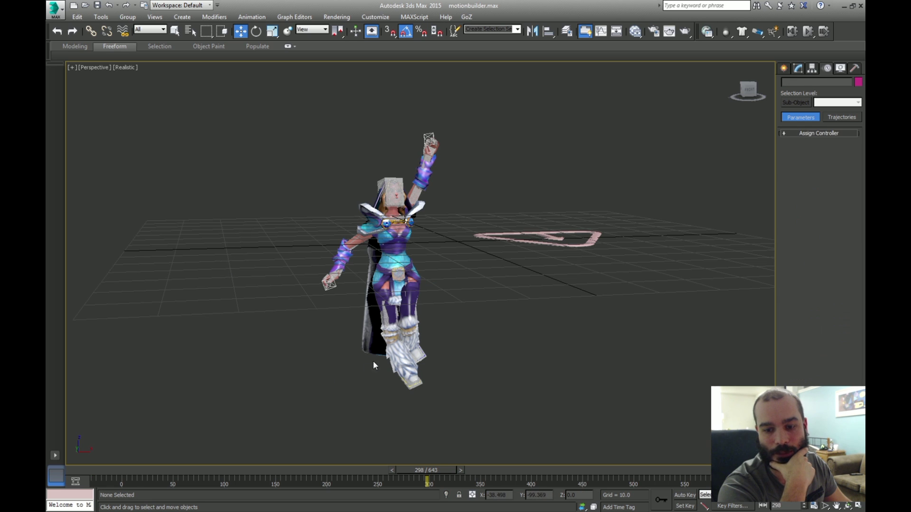
left_click(505, 237)
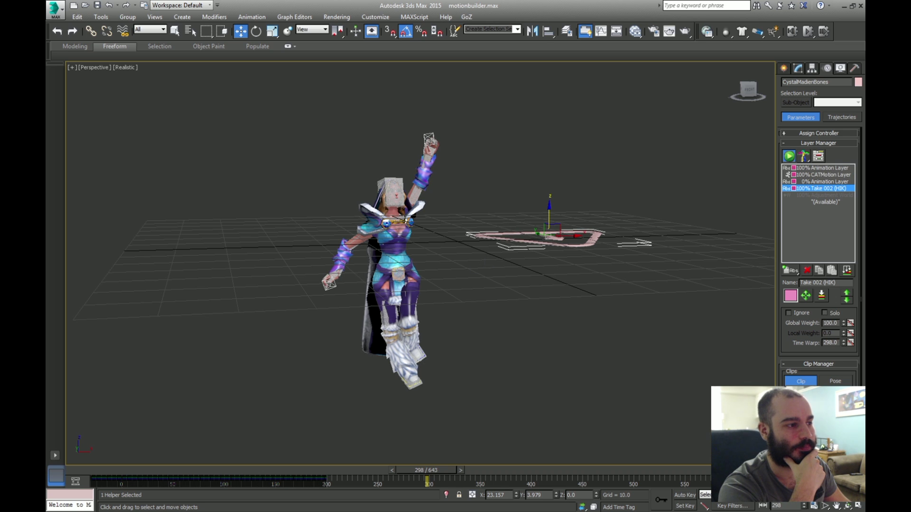
left_click_drag(47, 173, 476, 202)
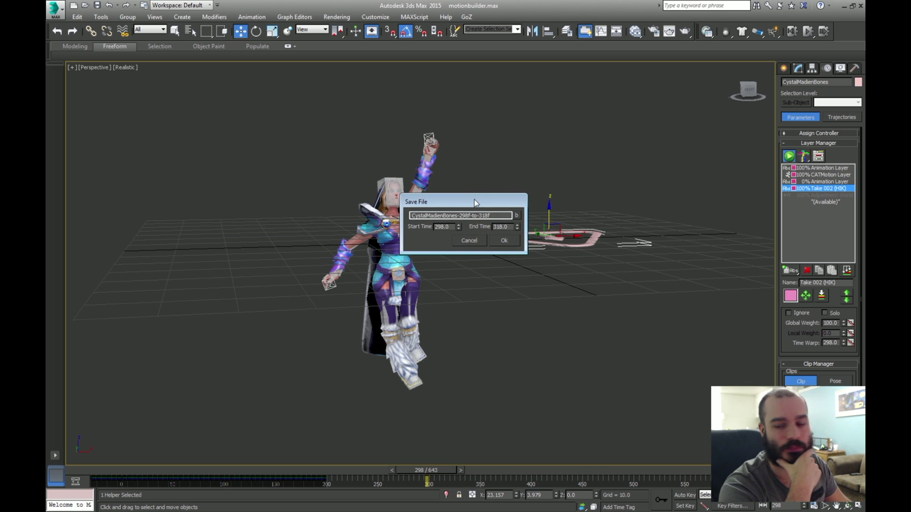
double_click(450, 228)
type("0")
key("Tab")
type("300")
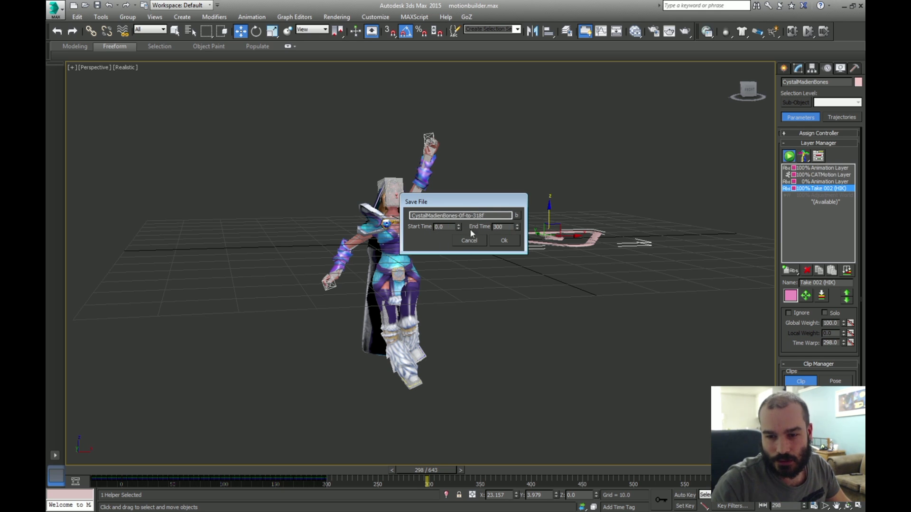
left_click(512, 215)
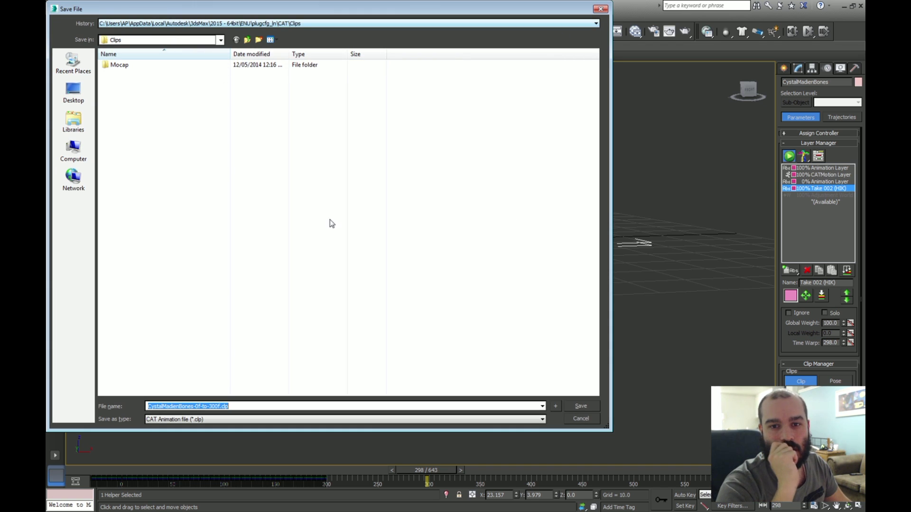
left_click(567, 418)
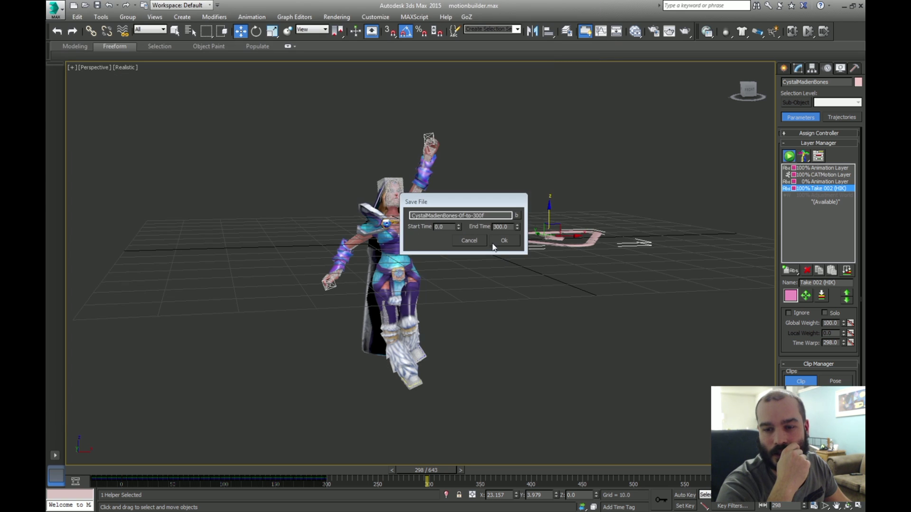
left_click(504, 241)
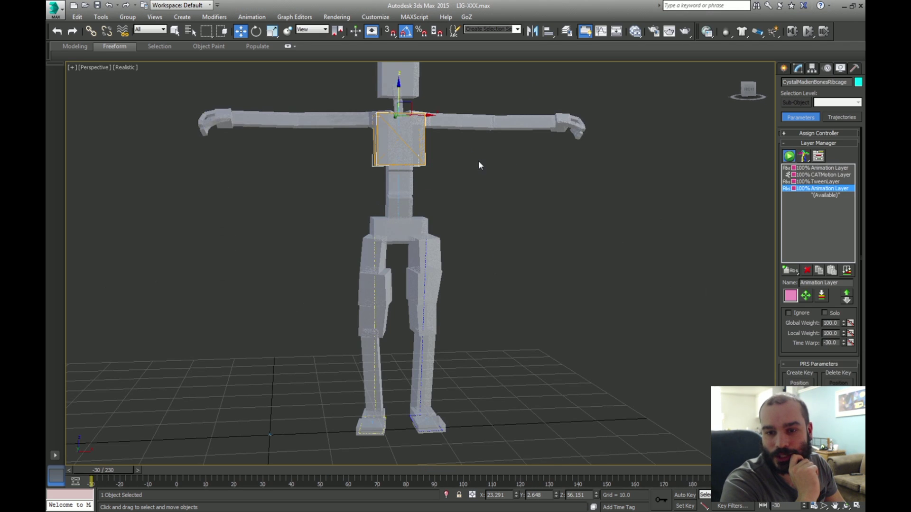
Step: Clear the chest bone selection, unhide all objects and frame the whole Crystal Maiden character
left_click(479, 161)
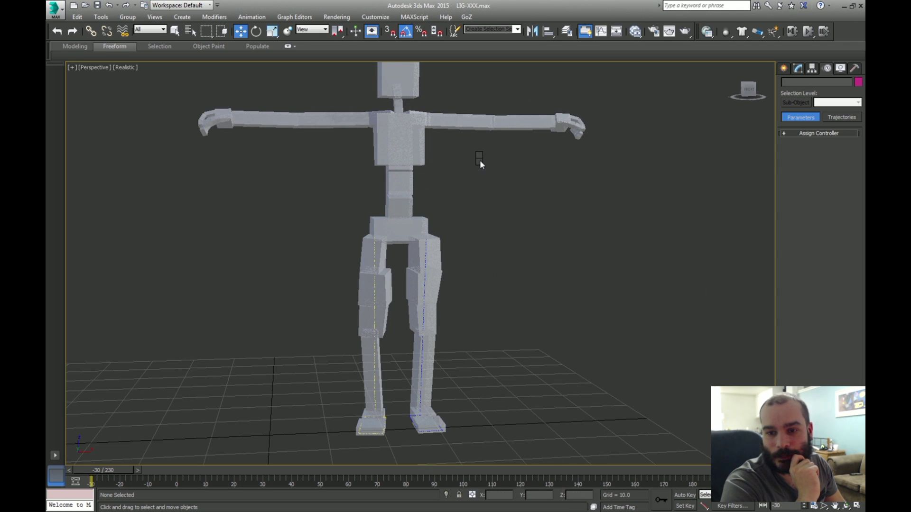
left_click(507, 116)
middle_click_drag(500, 160, 511, 196)
Step: Inspect the cape's mCloth modifier stack, then select the CystalMadienBones CAT rig
left_click(290, 203)
left_click(798, 69)
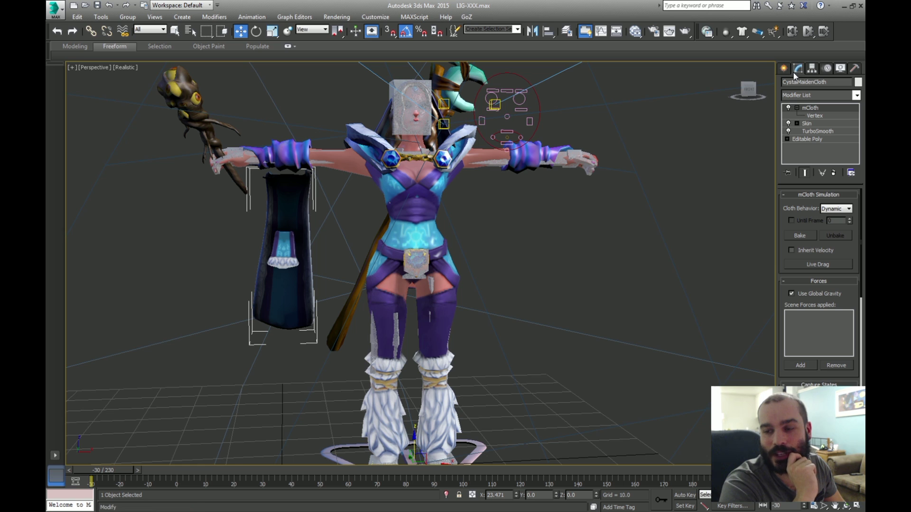
left_click(788, 108)
left_click(679, 174)
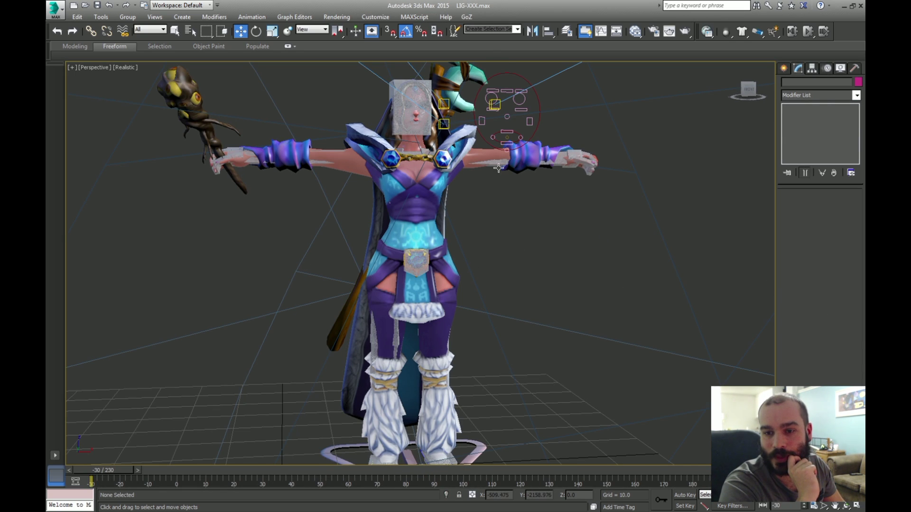
left_click(497, 162)
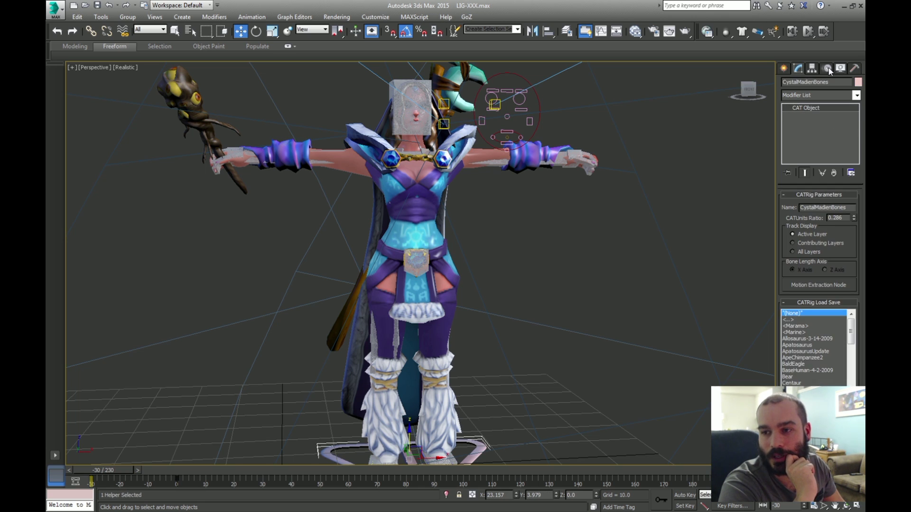
Step: Add a new animation layer to the rig and load the CystalMadienBones-0f-to-300f clip onto it
left_click(829, 70)
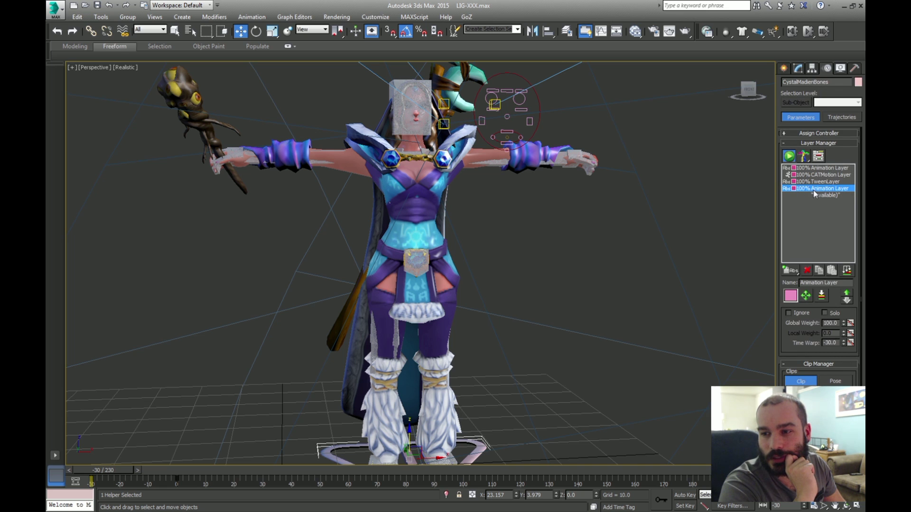
left_click(790, 271)
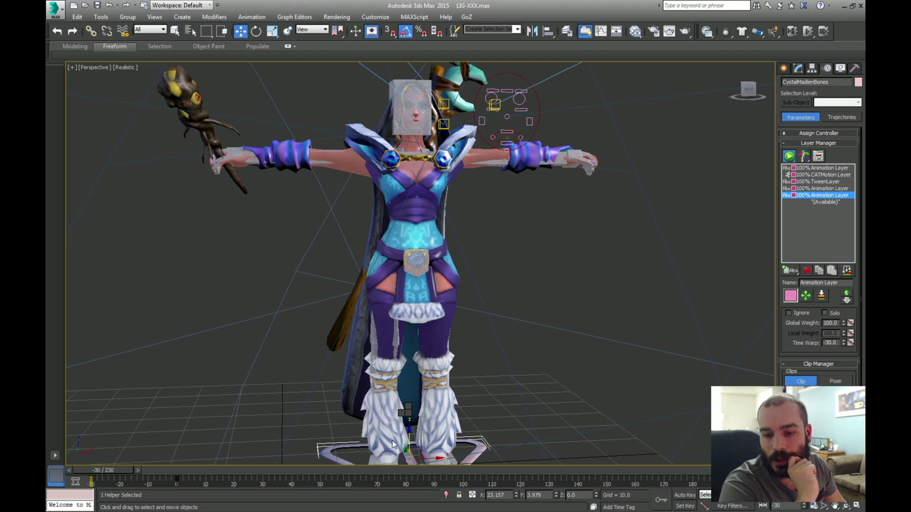
left_click(840, 68)
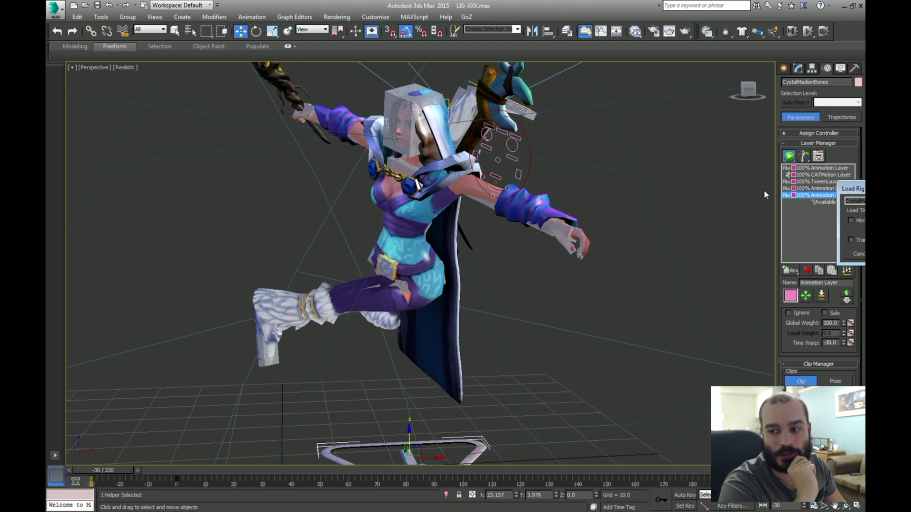
left_click_drag(856, 189, 485, 197)
left_click(545, 211)
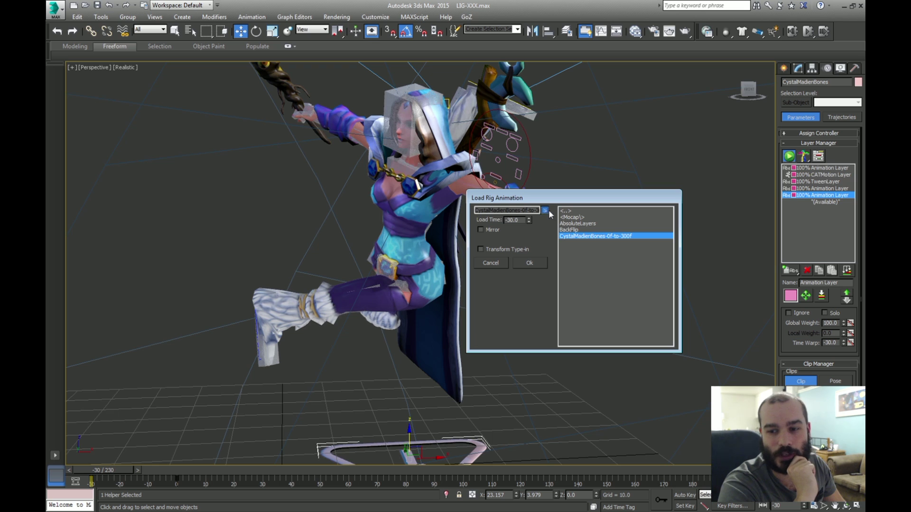
double_click(579, 236)
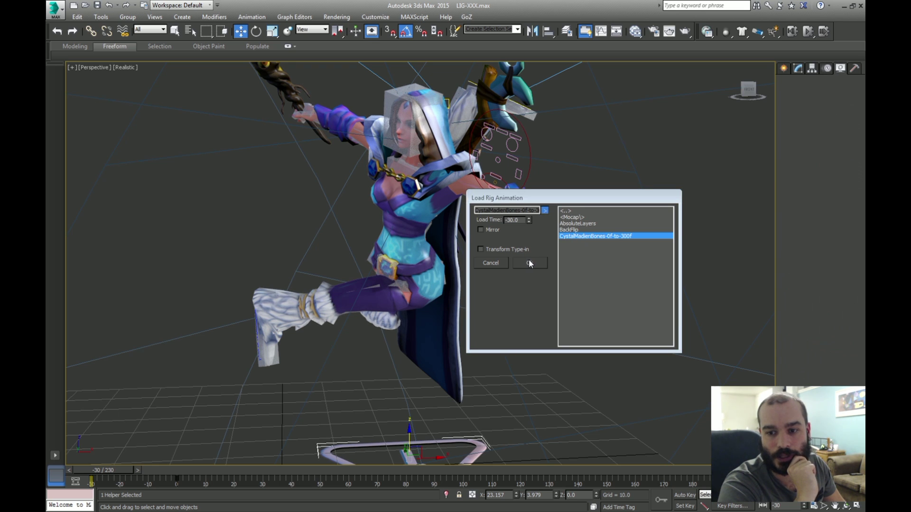
left_click(530, 264)
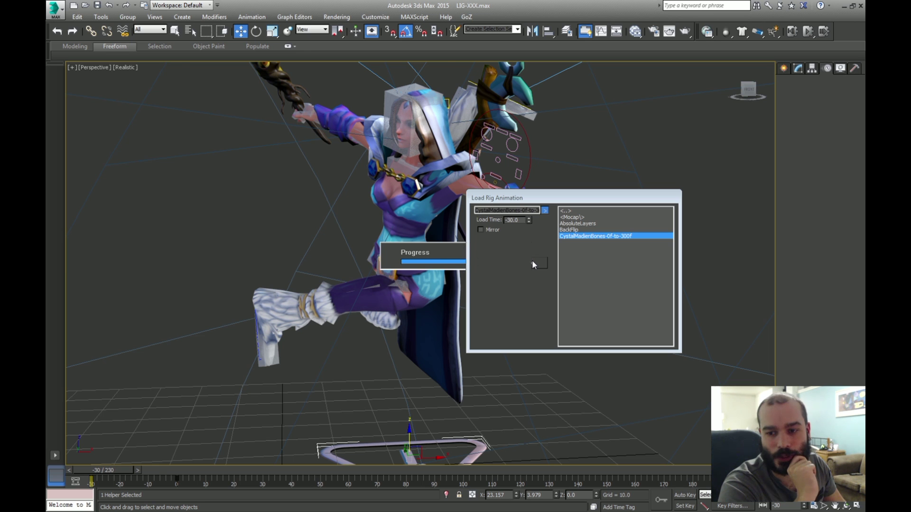
left_click(532, 261)
left_click_drag(86, 471, 743, 467)
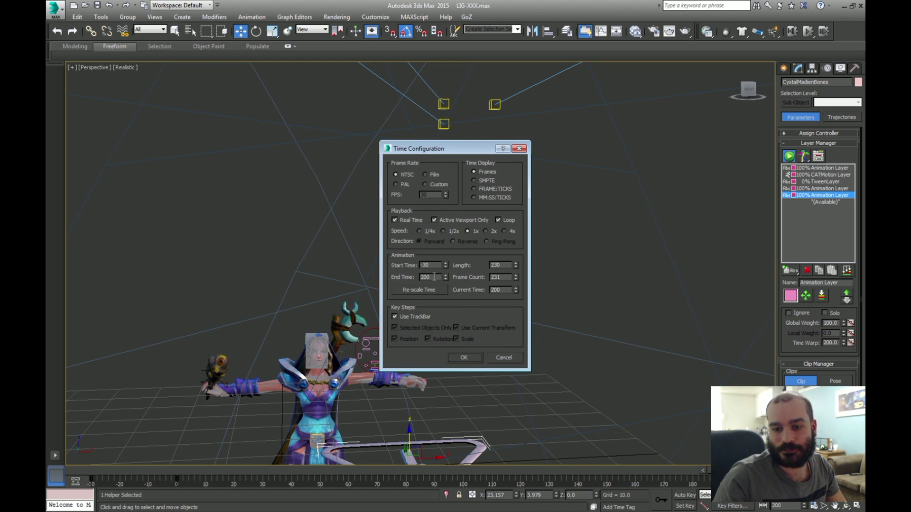
Step: Extend the timeline to 330 frames and add an Adjustment World layer to the rig
left_click(459, 357)
middle_click_drag(478, 349, 536, 256)
left_click(814, 202)
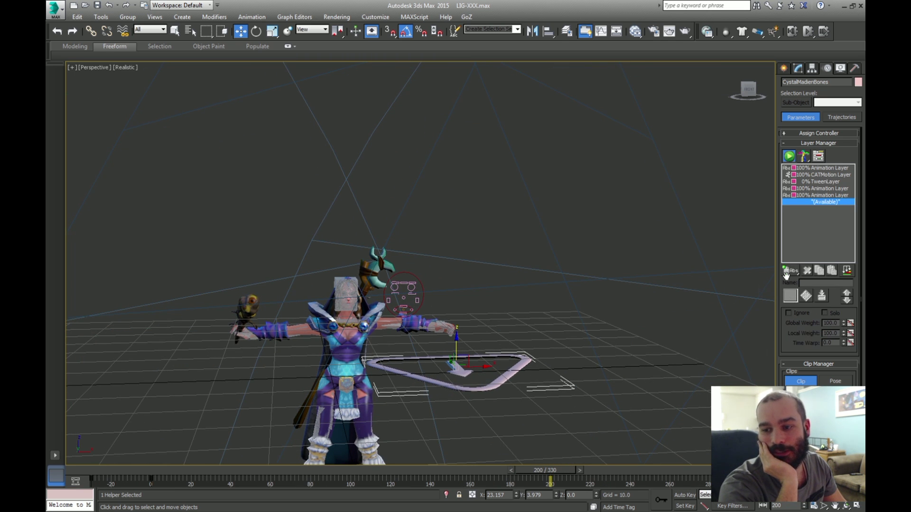
left_click_drag(786, 272, 790, 305)
middle_click_drag(643, 286, 542, 207)
Step: Isolate the rig's 50 bones from the saved selection set, then deselect them
left_click(487, 29)
left_click(477, 45)
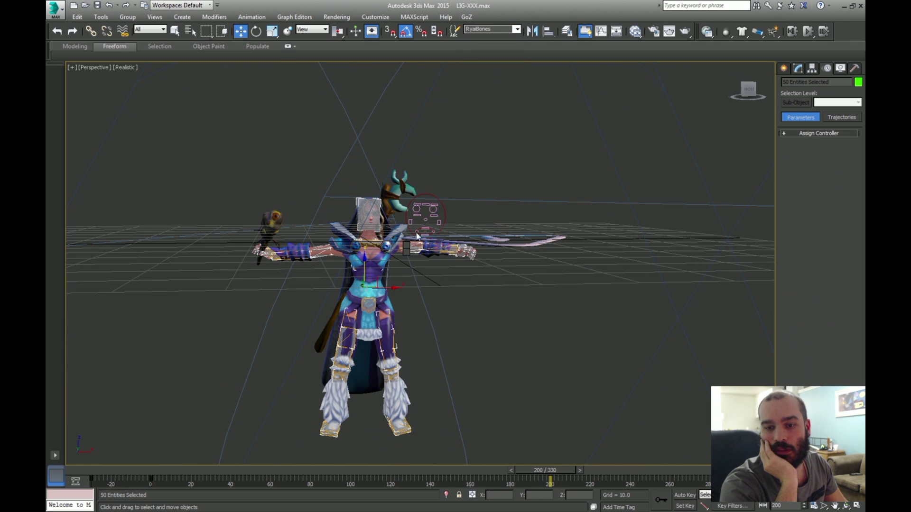
key("alt+q")
left_click(360, 310)
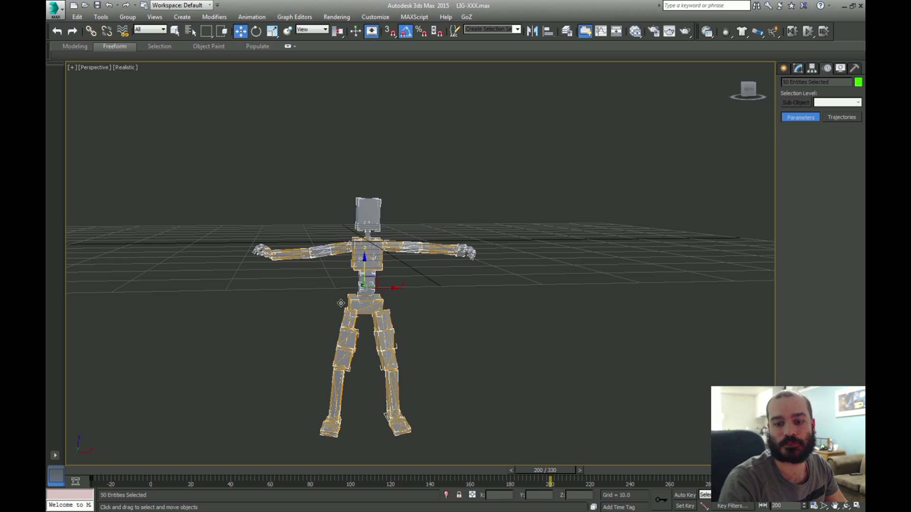
key("ctrl+d")
Step: Select and lock the pelvis bone, then pull it far up and out
left_click(365, 302)
key("alt+space")
key("space")
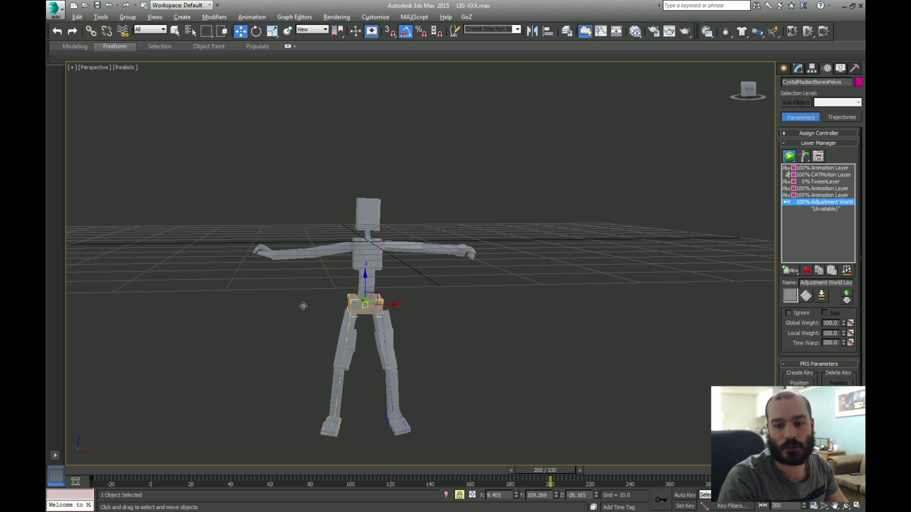
middle_click_drag(303, 306, 375, 314, "alt")
left_click_drag(362, 295, 752, 145)
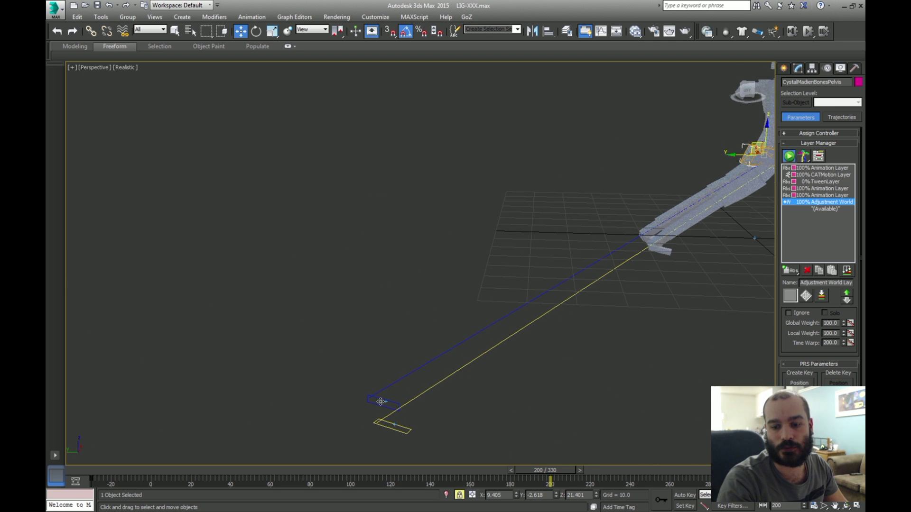
key("space")
left_click(376, 406)
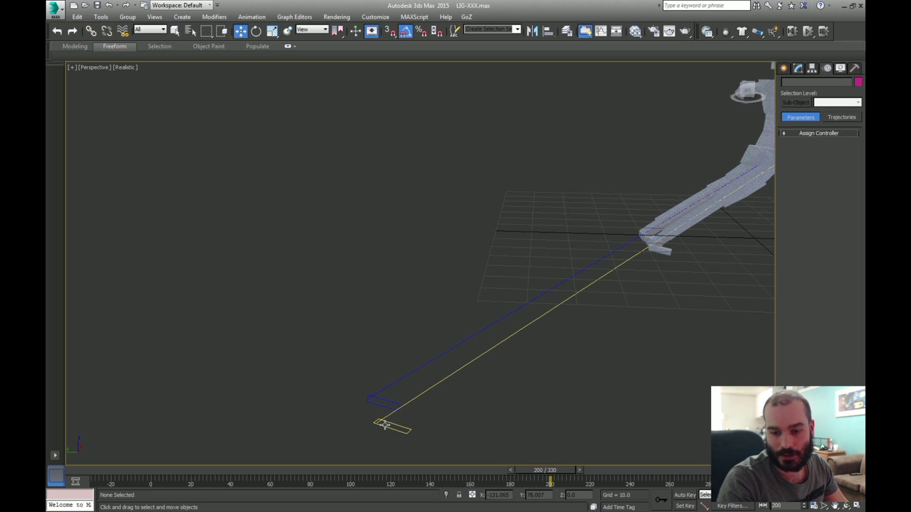
Step: Move the two foot platform helpers up to the foot and unhide the meshes, props and lights
left_click(380, 407)
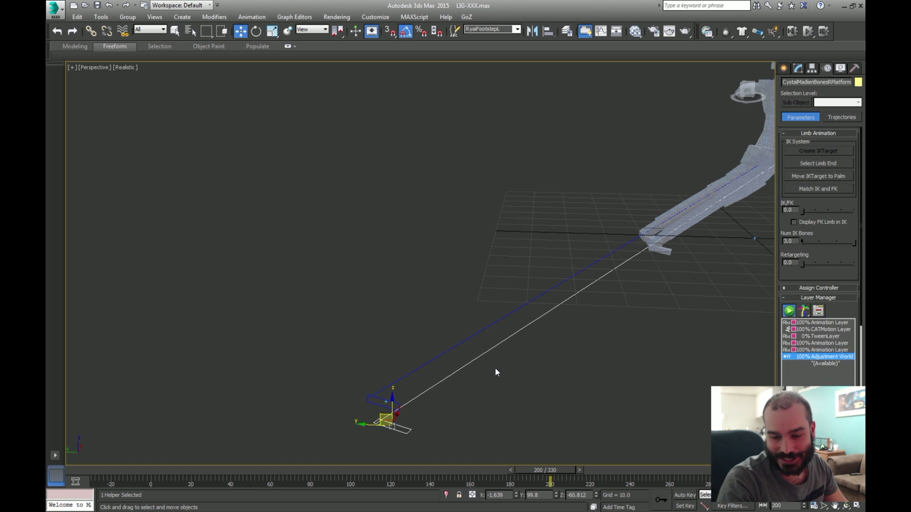
middle_click_drag(496, 368, 332, 386, "alt")
left_click_drag(328, 398, 696, 226)
middle_click_drag(697, 227, 383, 286, "alt")
left_click(418, 253)
left_click(431, 213)
Step: At frame 19, select the foot control and shift TweenLayer down below Adjustment World
left_click_drag(114, 474, 190, 471)
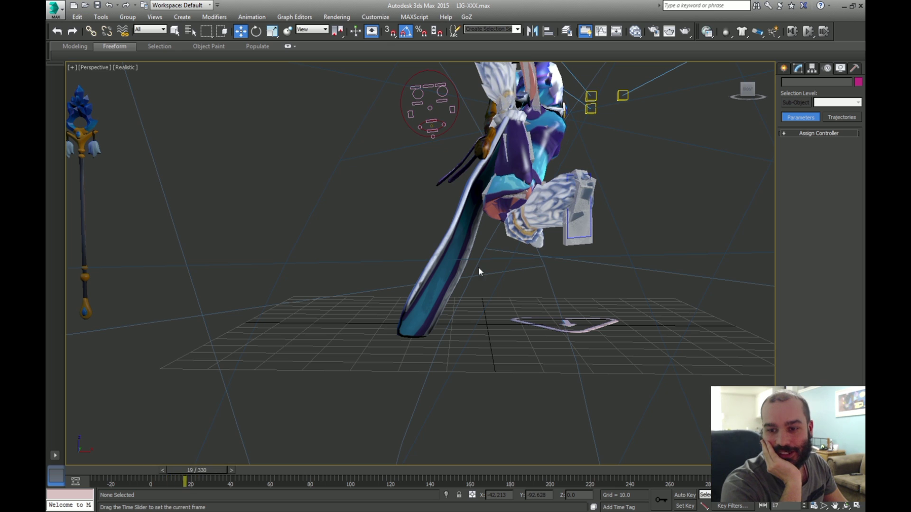
left_click(799, 71)
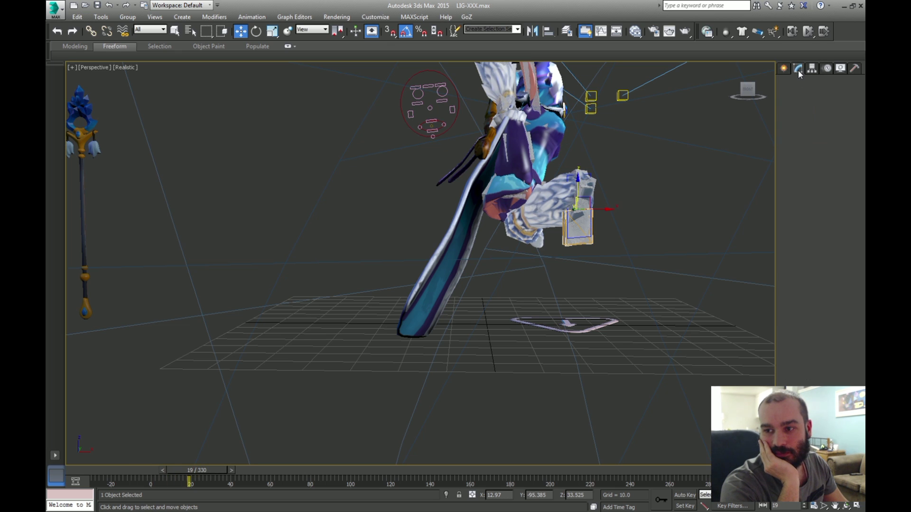
left_click(826, 71)
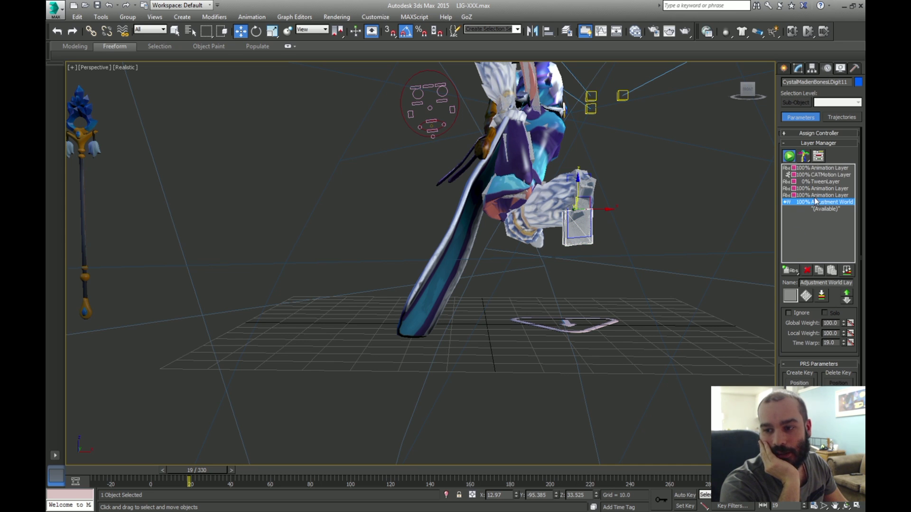
left_click(814, 181)
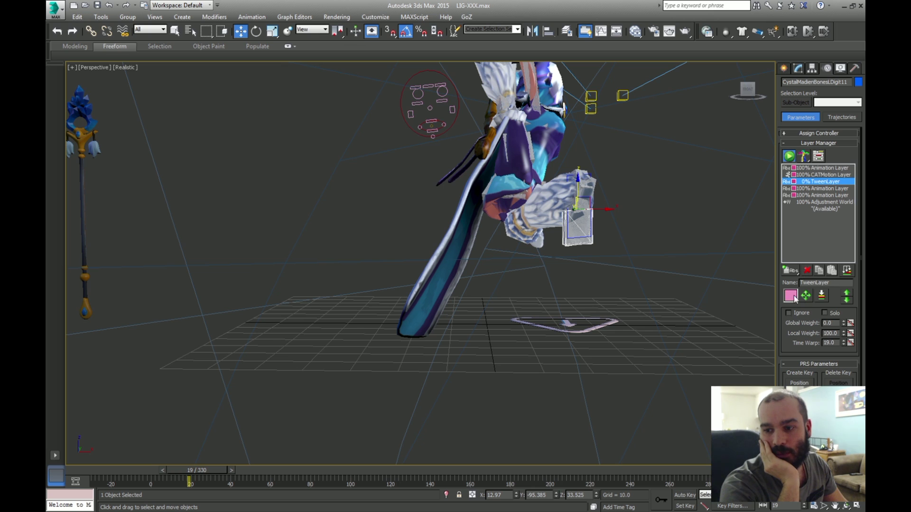
left_click(846, 297)
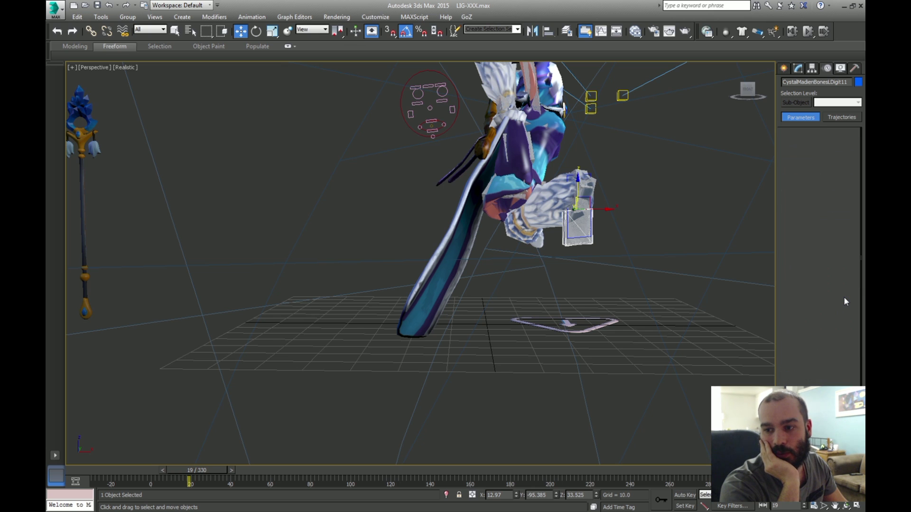
left_click(846, 297)
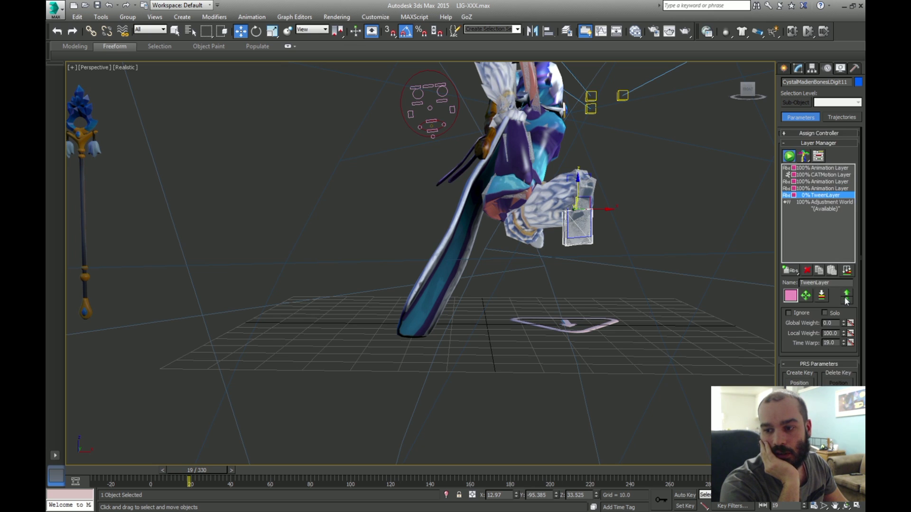
left_click(845, 297)
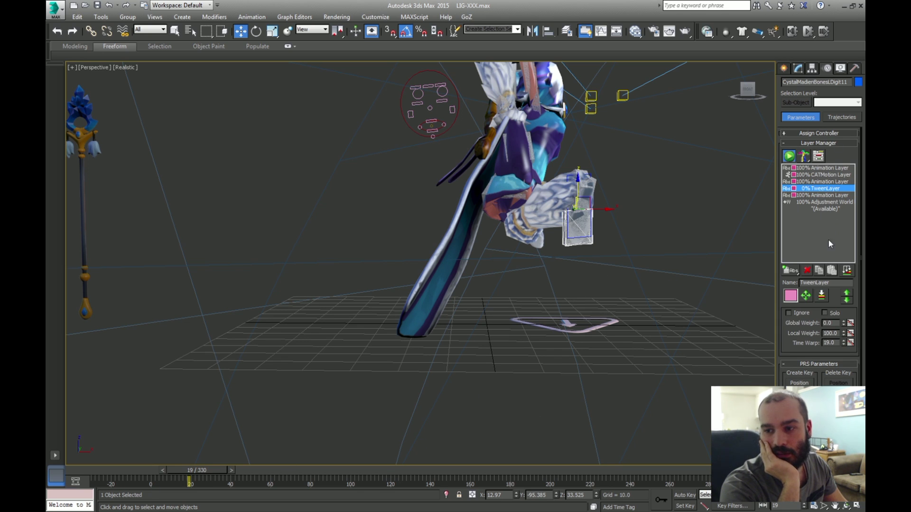
left_click(848, 301)
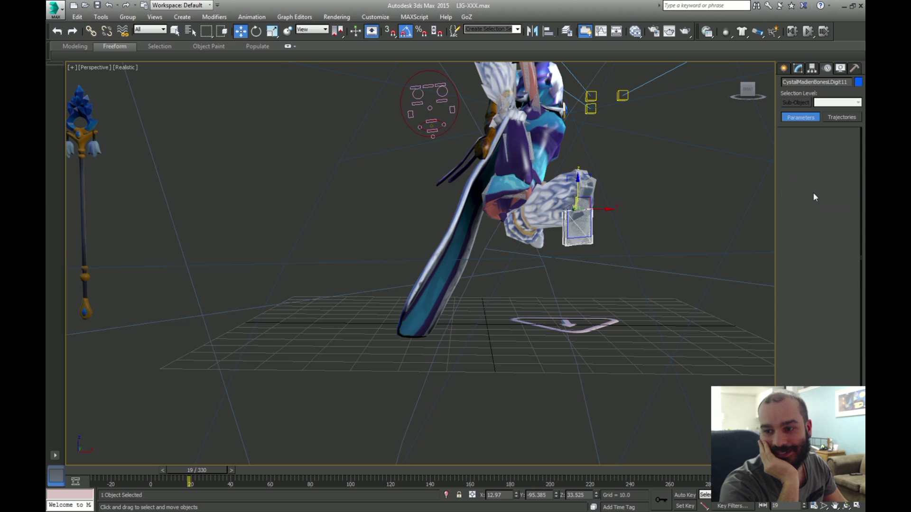
left_click(846, 301)
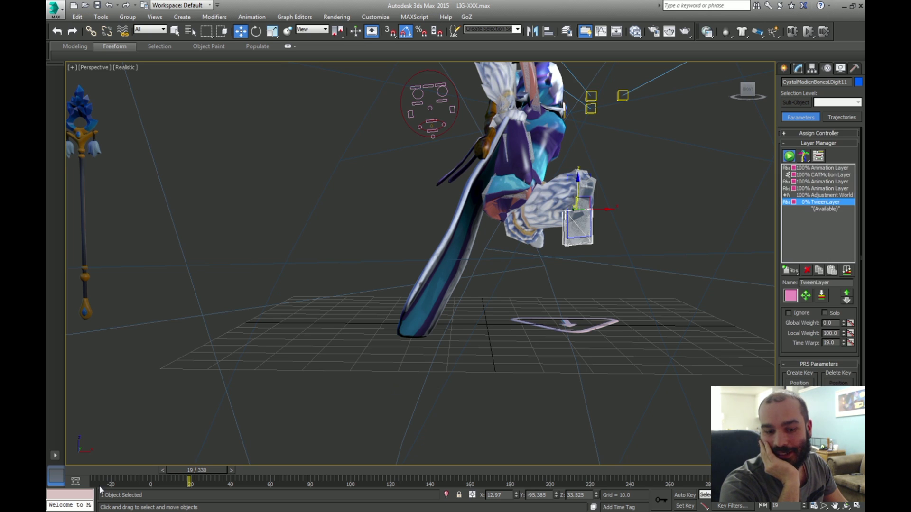
Step: Check the T-pose blend, turn on Auto Key and key TweenLayer Global Weight at 0
left_click_drag(90, 469, 66, 465)
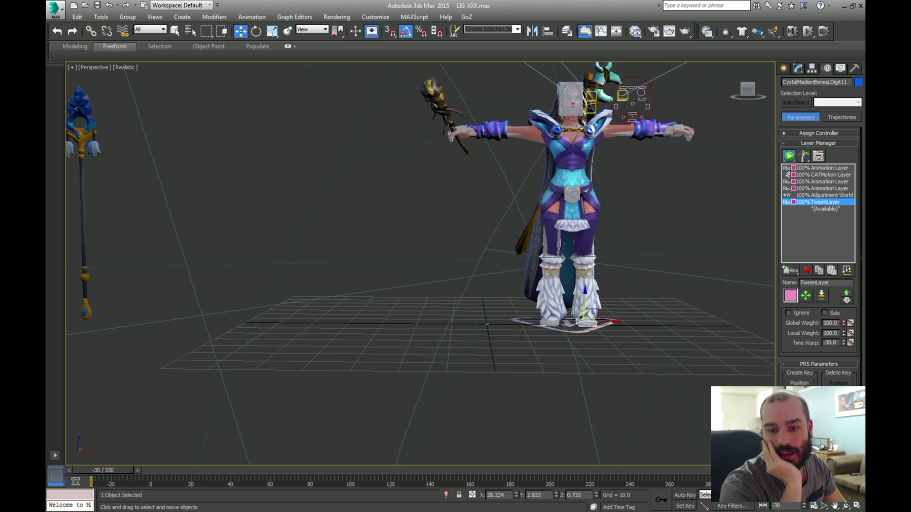
left_click_drag(84, 468, 262, 461)
key("w")
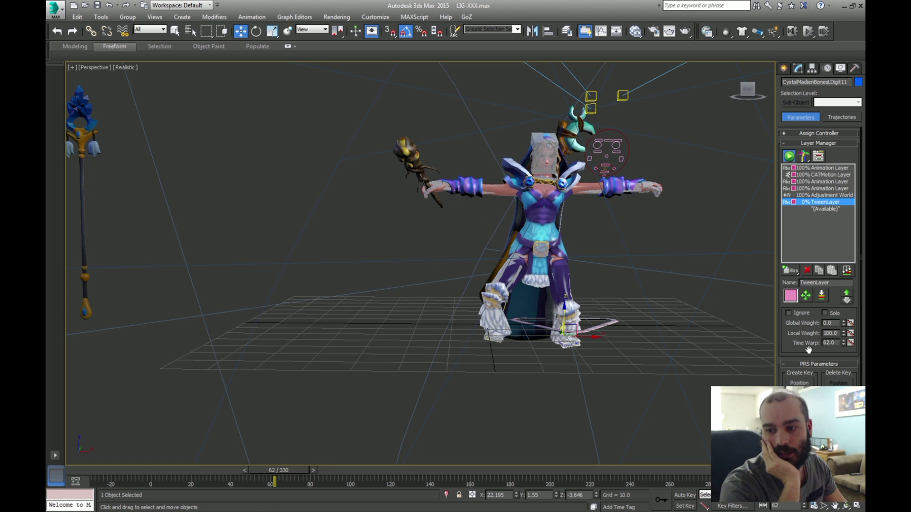
left_click(693, 495)
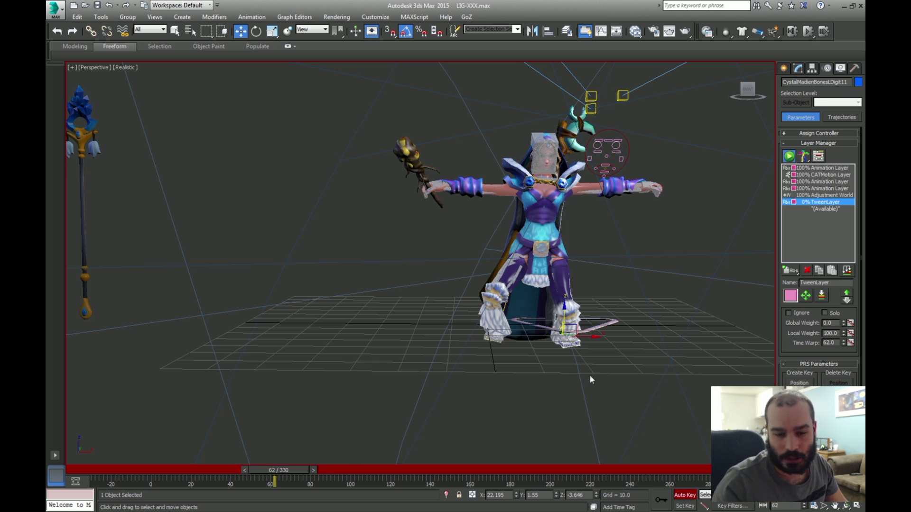
double_click(830, 323)
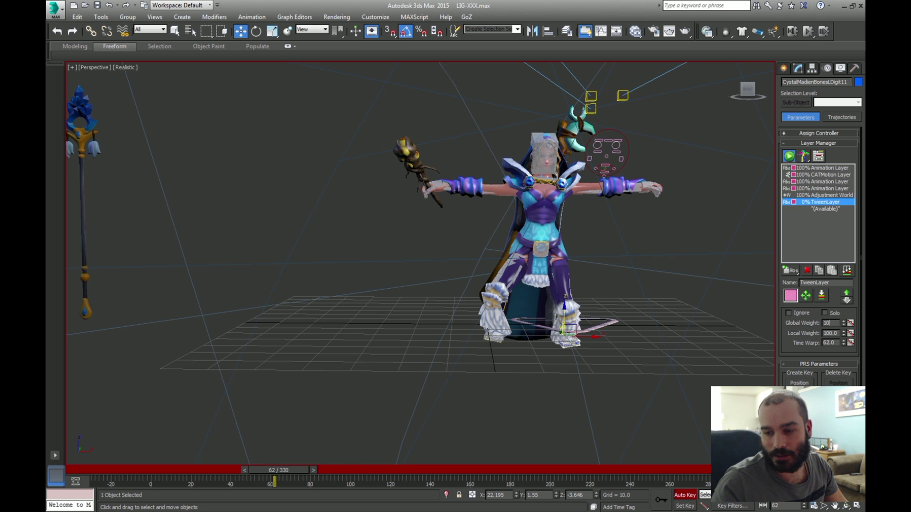
type("0")
key("Return")
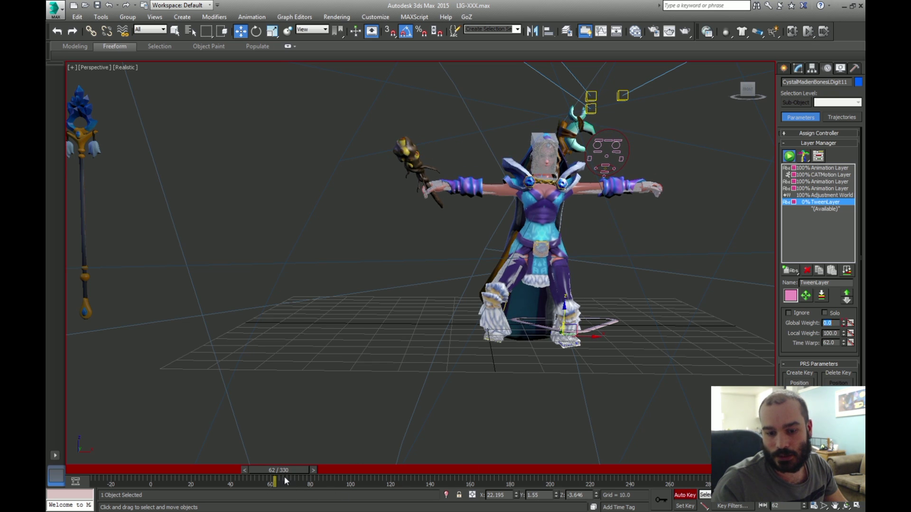
Step: Key TweenLayer Global Weight at 100 on frame 31
left_click_drag(283, 476, 222, 472)
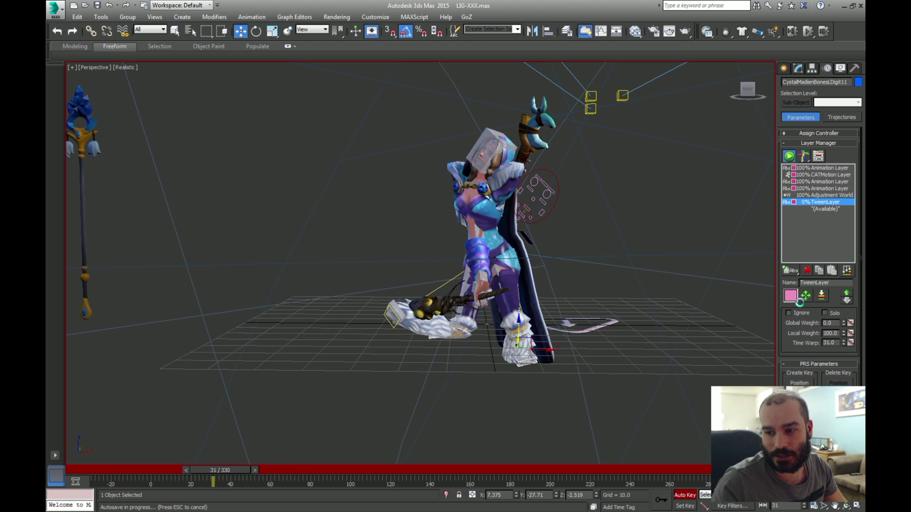
type("100")
key("Return")
left_click(199, 452)
Step: Reselect the foot control, key TweenLayer at 100% on frame 0, and scrub to check the blend
left_click_drag(230, 470, 167, 468)
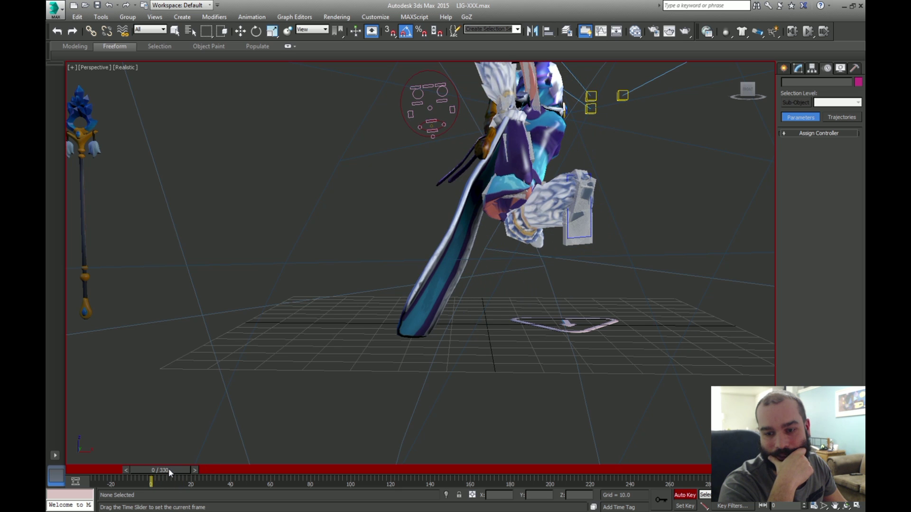
key("w")
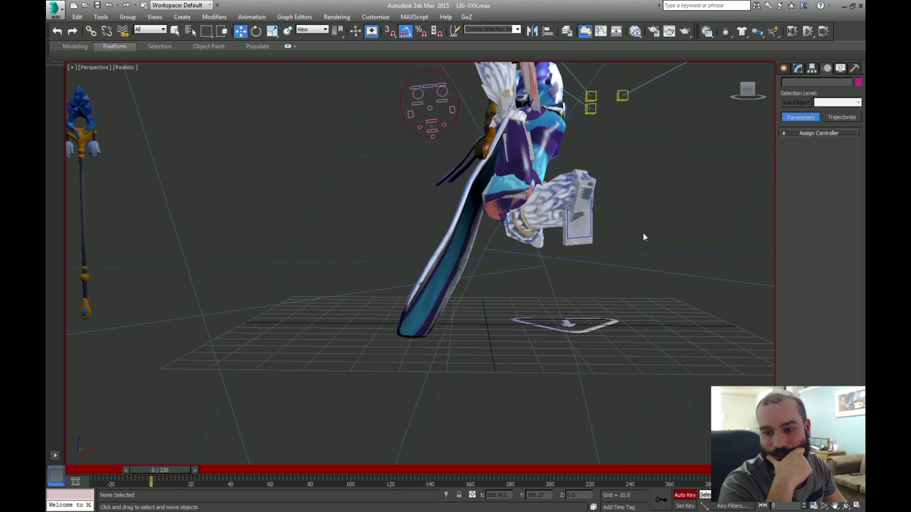
left_click(573, 241)
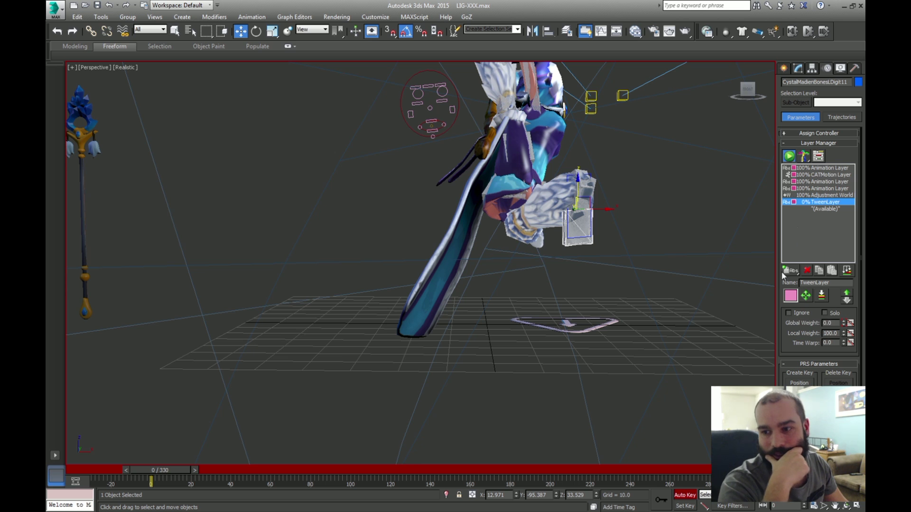
key("Return")
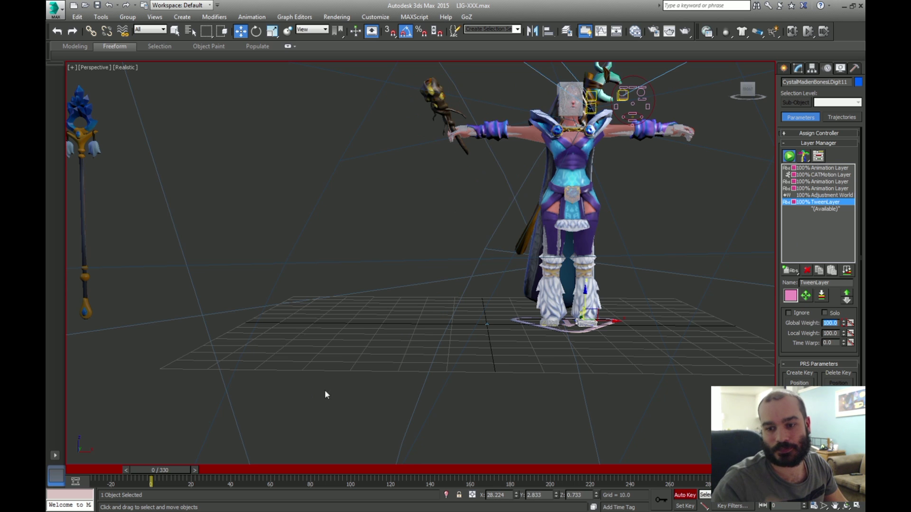
left_click_drag(174, 468, 689, 450)
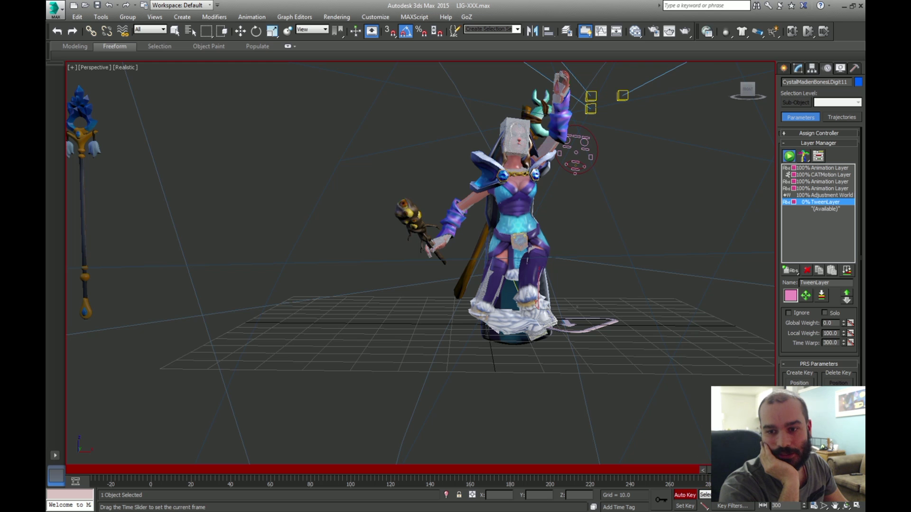
left_click_drag(281, 466, 263, 474)
Step: Select the cloth mesh, turn off Auto Key and show its modifier stack
key("w")
left_click(540, 284)
left_click(686, 496)
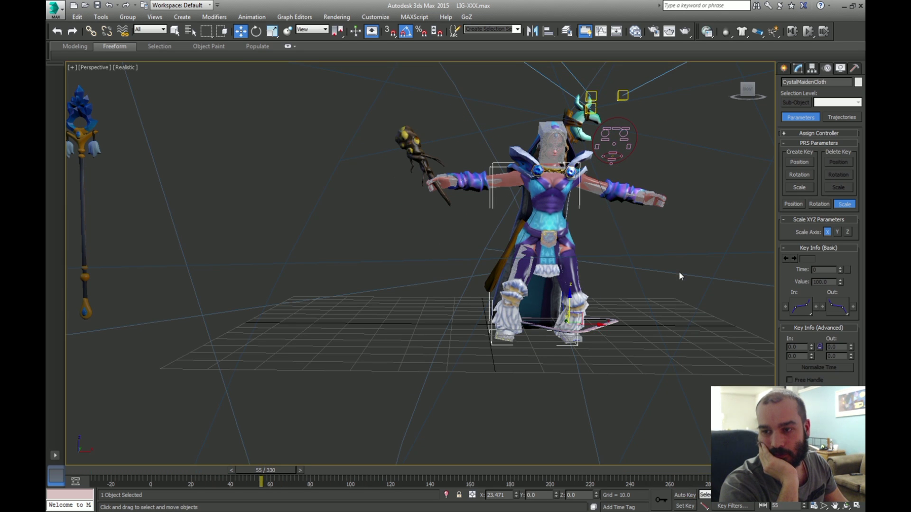
left_click(798, 69)
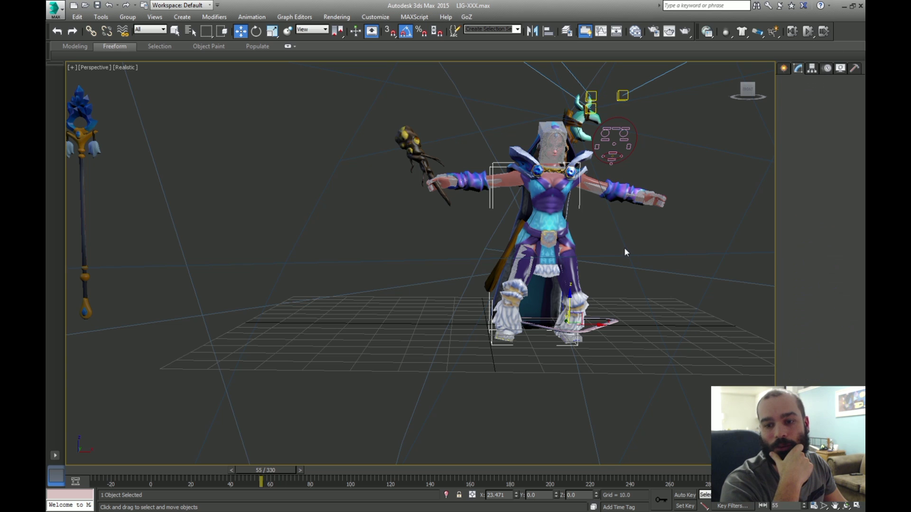
Step: Cycle through the overlapping objects under the cape, then clear the selection and scrub the motion
left_click(516, 256)
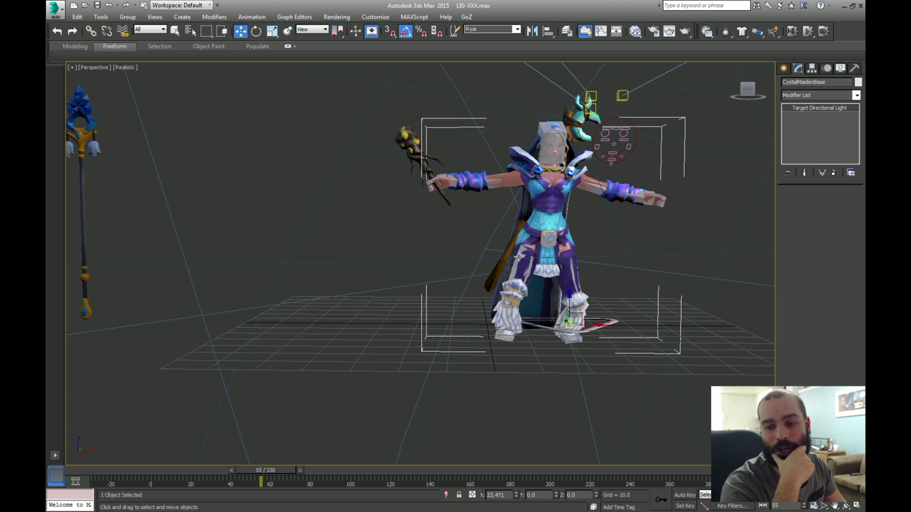
left_click(518, 255)
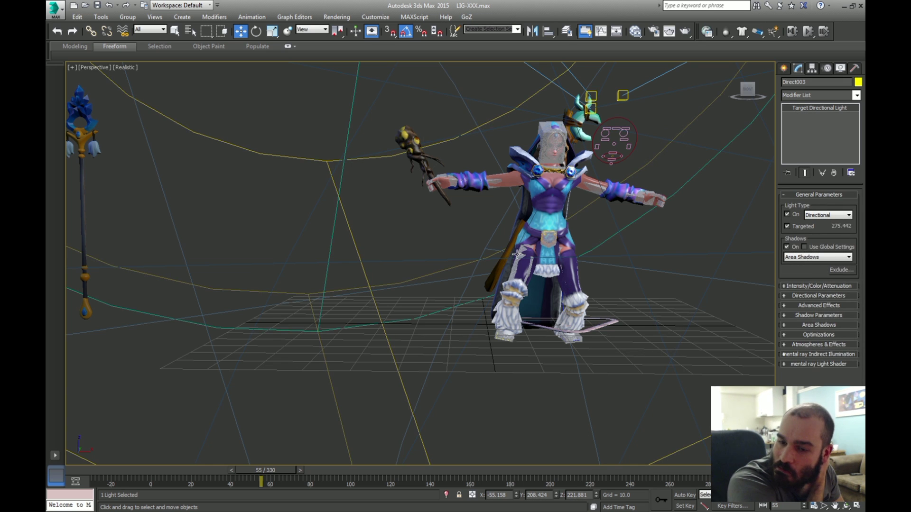
left_click(517, 254)
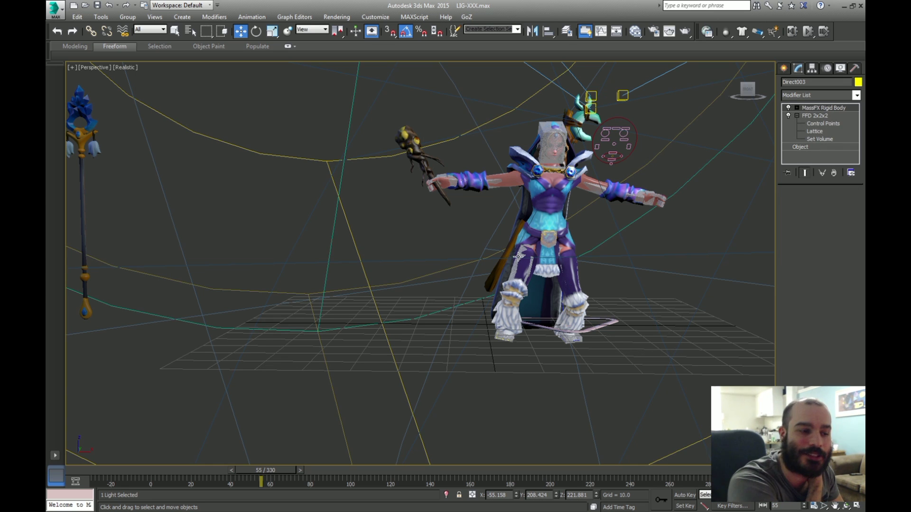
left_click(512, 254)
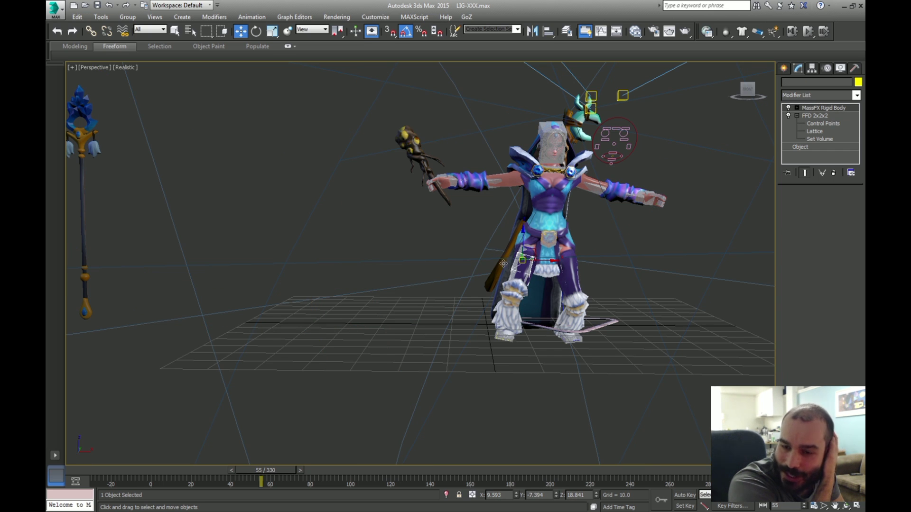
left_click(589, 160)
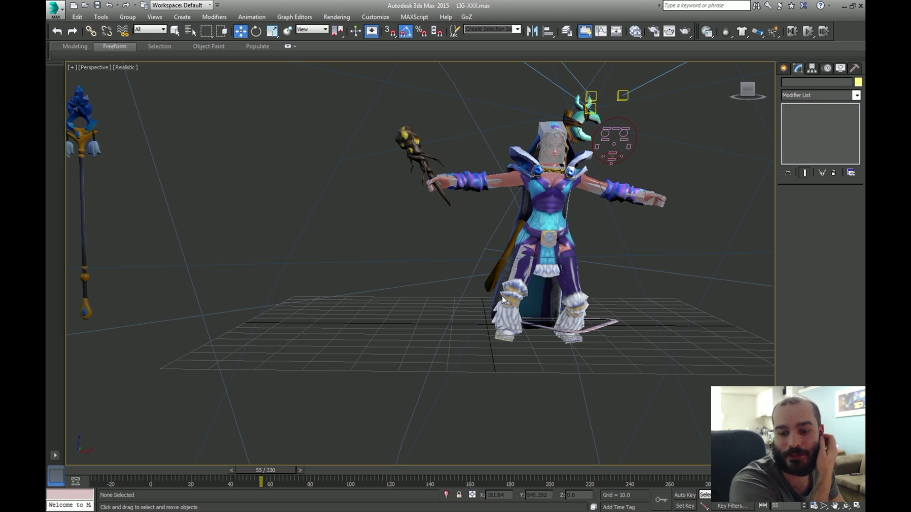
left_click_drag(263, 471, 226, 471)
Step: Select the CystalMaidenCloth cape and start baking its cloth simulation
left_click(559, 260)
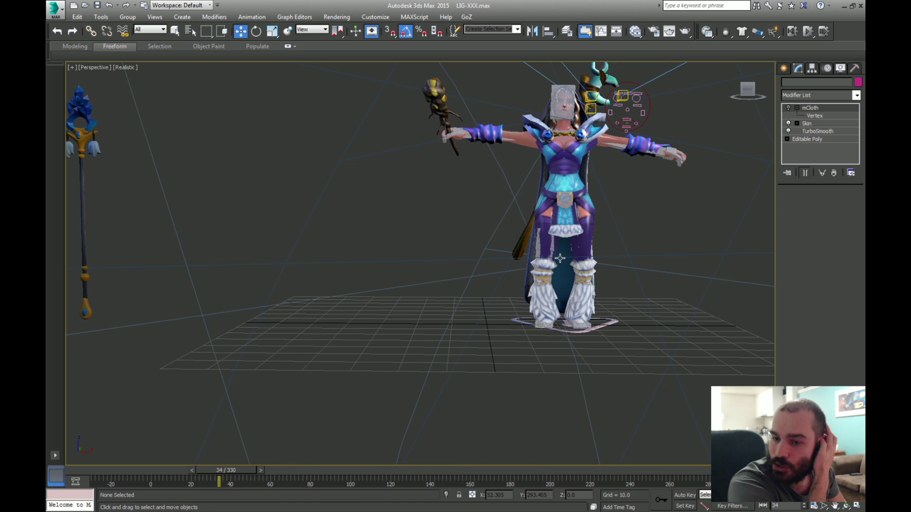
left_click(636, 100)
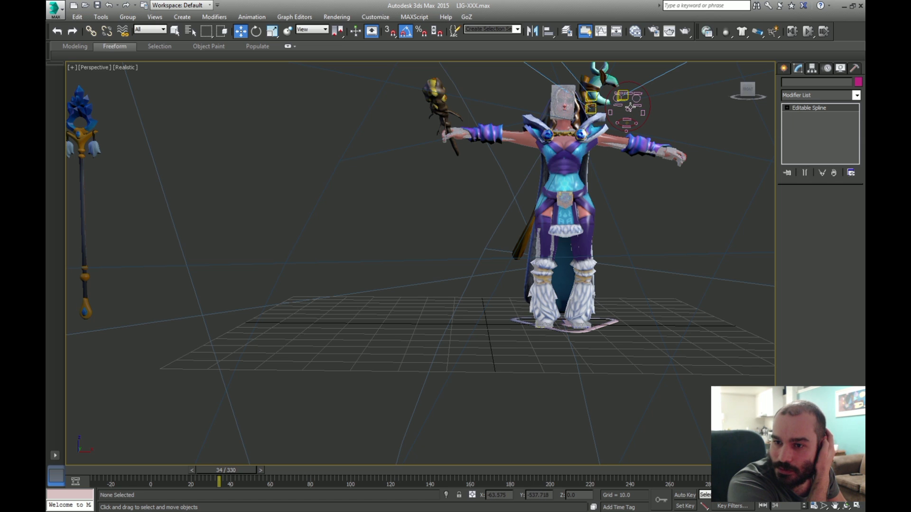
left_click(592, 252)
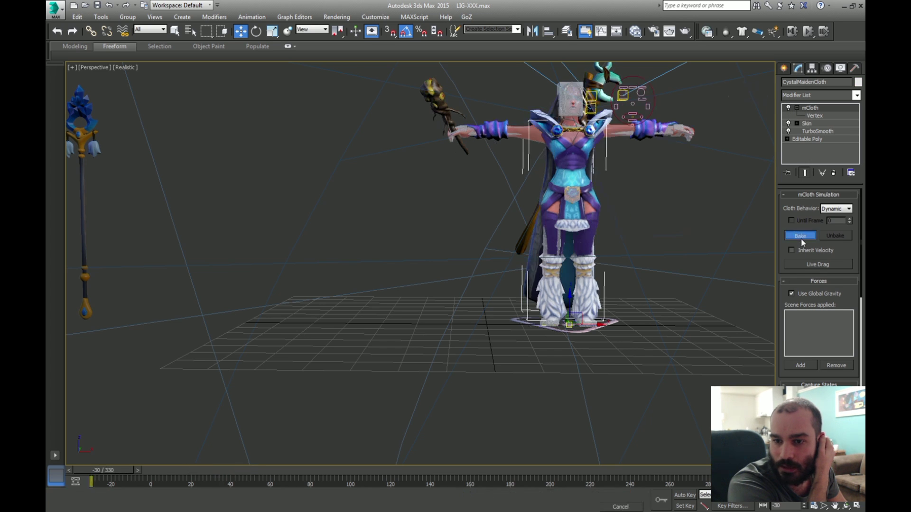
left_click(808, 240)
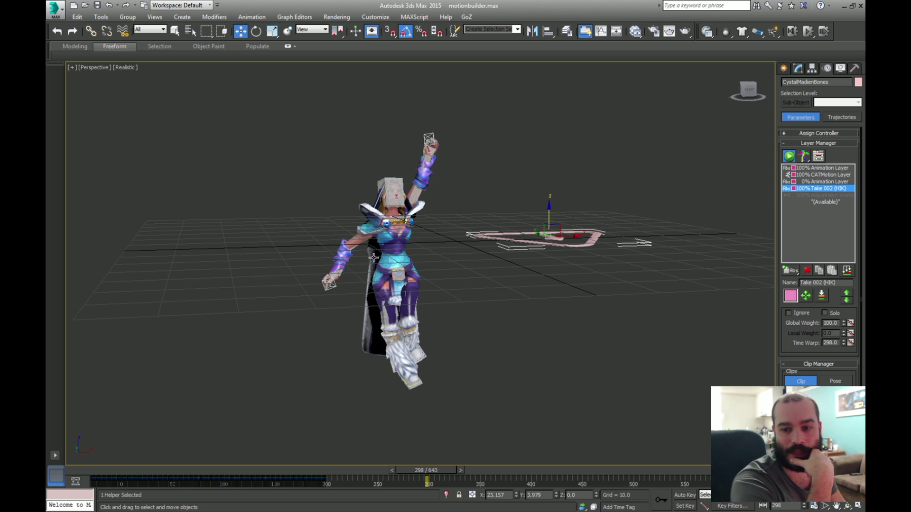
Step: Scrub the mocap take back to its first frame, then switch to MotionBuilder
left_click_drag(406, 473, 67, 474)
key("w")
left_click(56, 11)
mouse_move(88, 184)
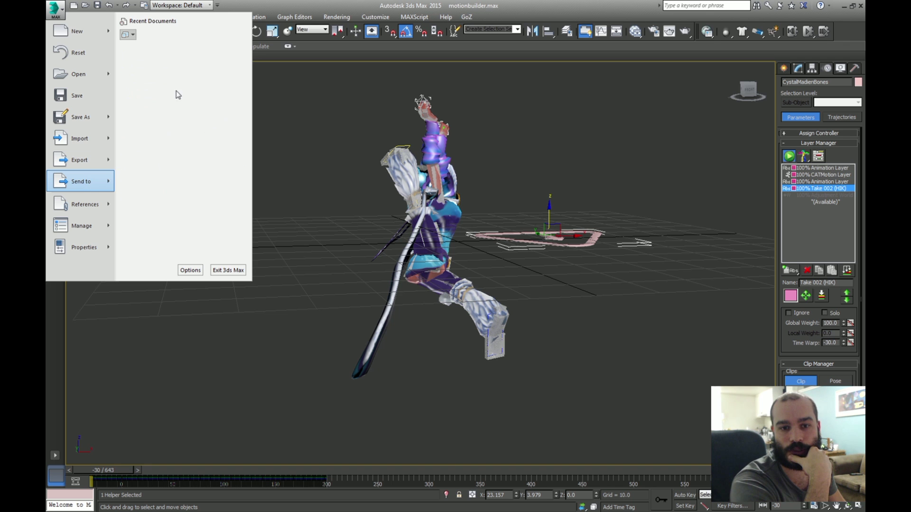
key("alt+Tab")
middle_click_drag(317, 166, 321, 172)
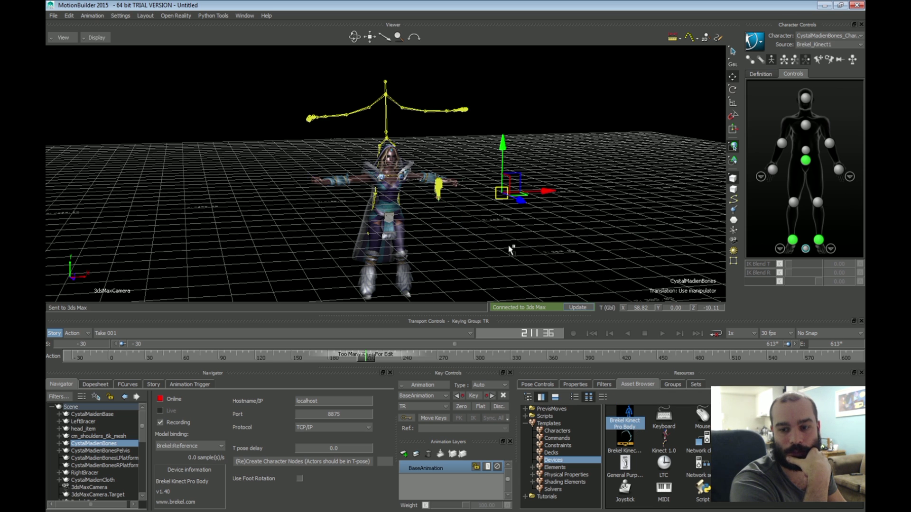
Step: Put the Brekel Kinect device online with Brekel:Reference binding, T pose delay 123.0 and Brekel_Kinect1 source
left_click(189, 446)
left_click(183, 446)
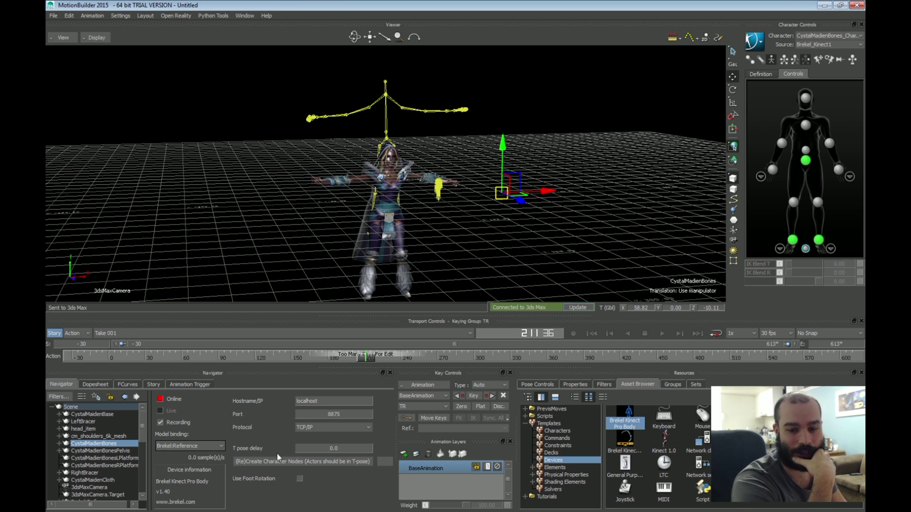
left_click(171, 401)
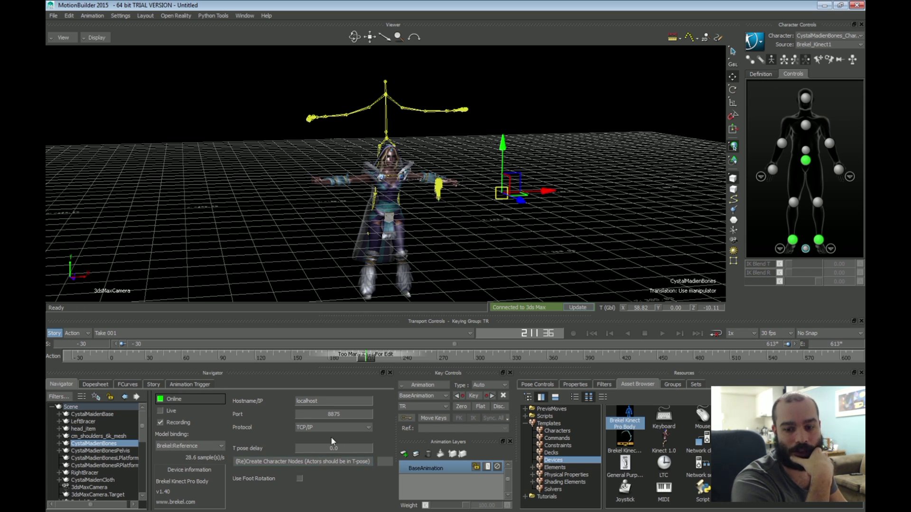
left_click_drag(319, 451, 380, 458)
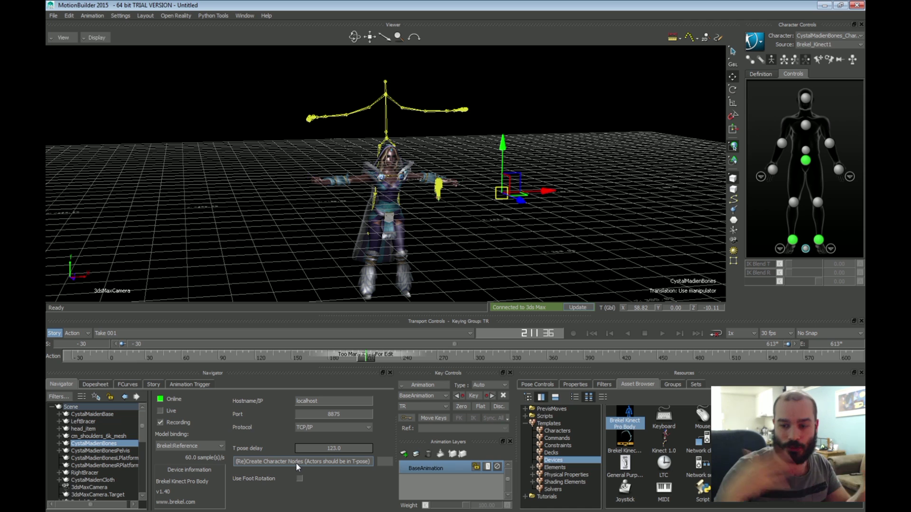
left_click(809, 45)
left_click(808, 48)
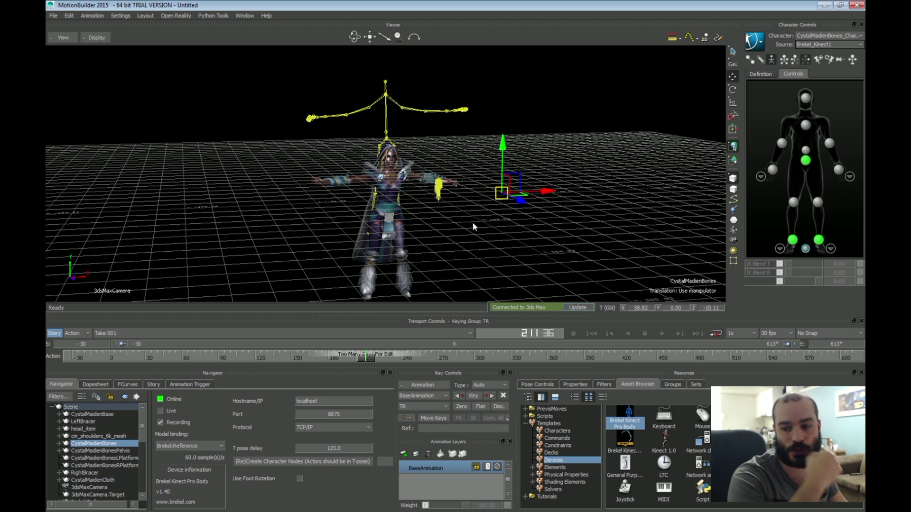
Step: Browse the FCurves and Story views, select the CystalMadienBones rig, and return to 3ds Max
left_click(127, 384)
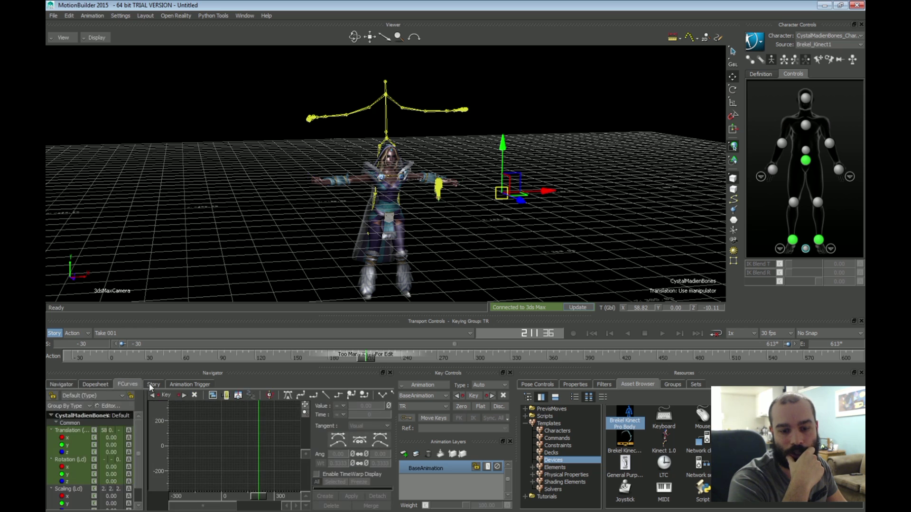
left_click(152, 385)
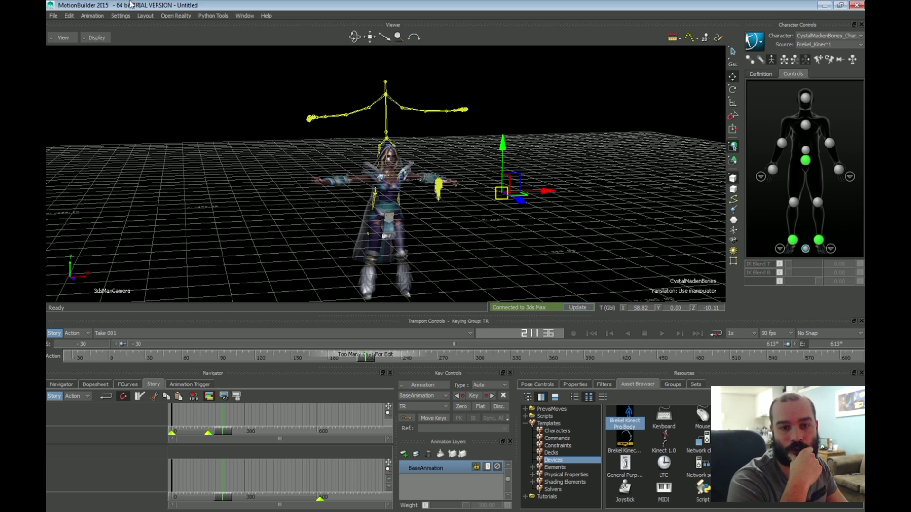
left_click(56, 16)
left_click(357, 291)
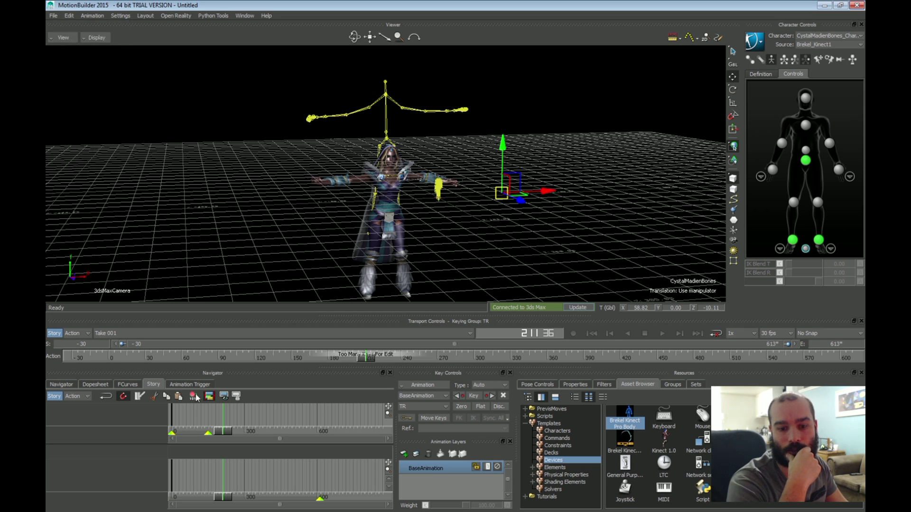
left_click(61, 384)
left_click(80, 414)
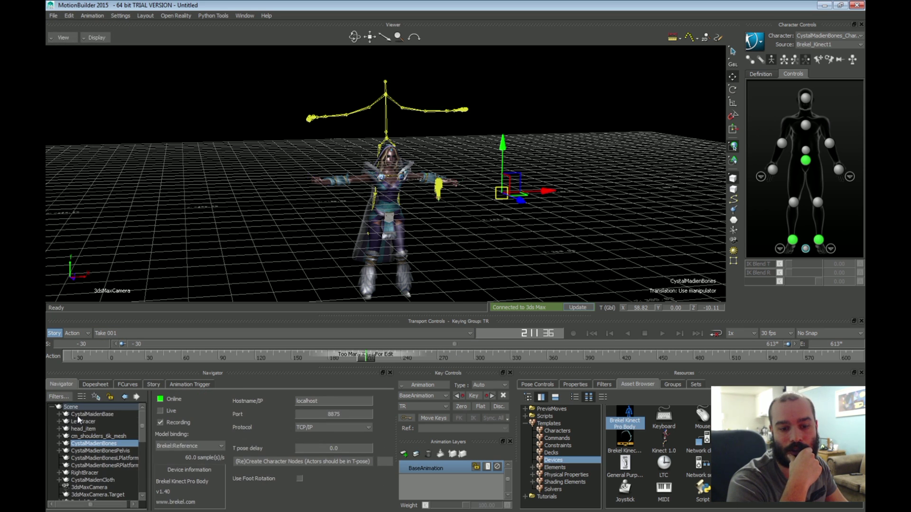
left_click(86, 444)
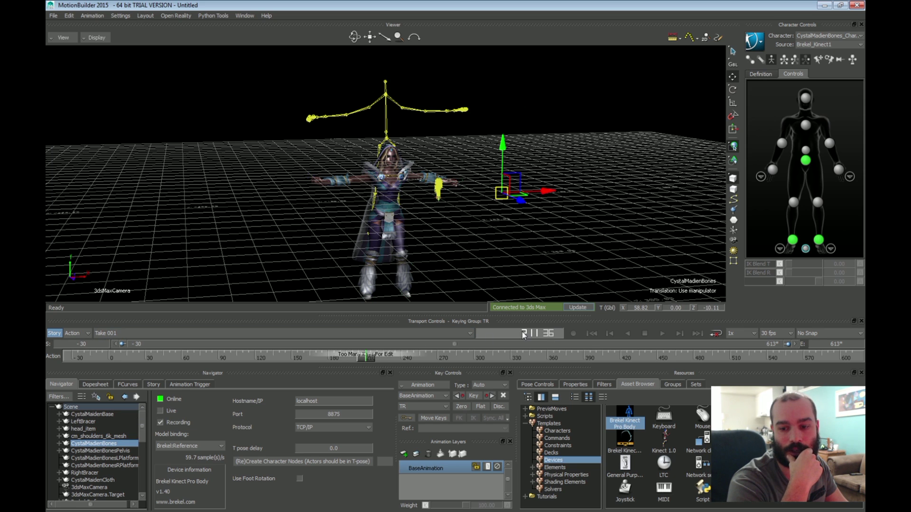
key("alt+Tab")
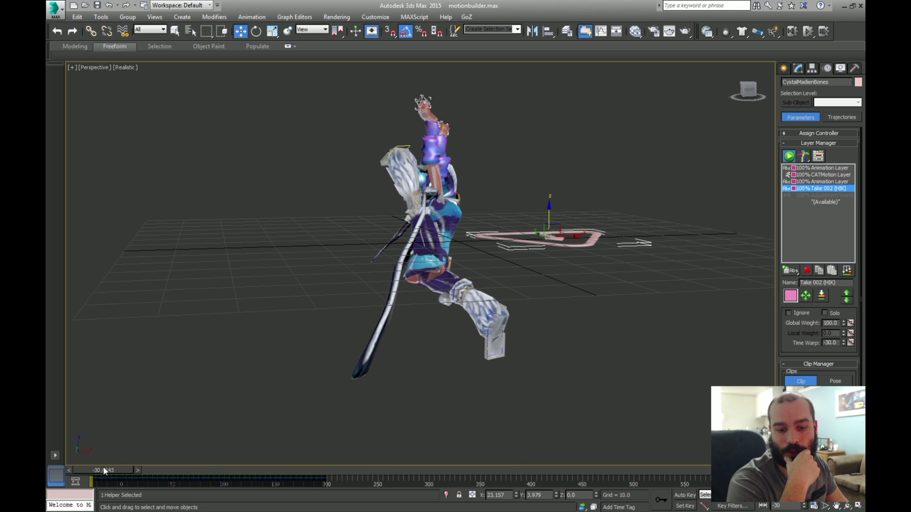
Step: Advance the mocap take to about frame 152, then select the character mesh and CAT rig helper
left_click_drag(104, 469, 229, 473)
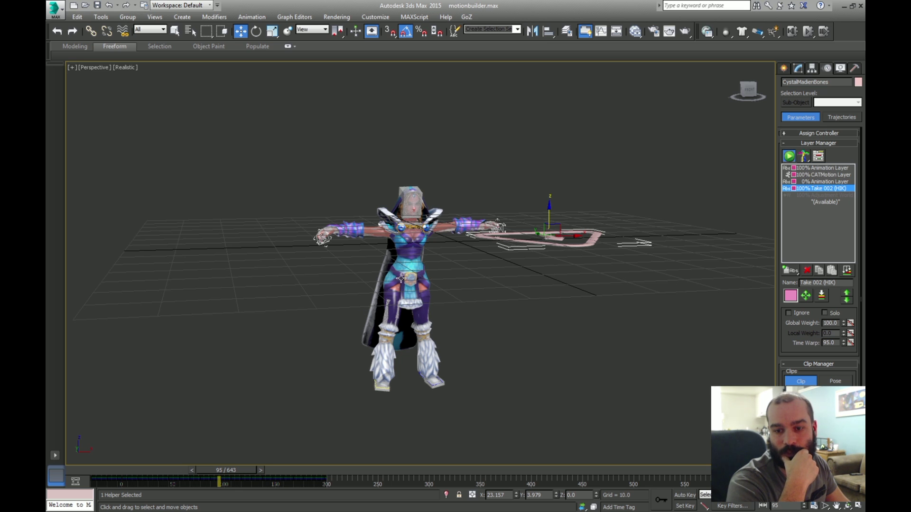
left_click(403, 278)
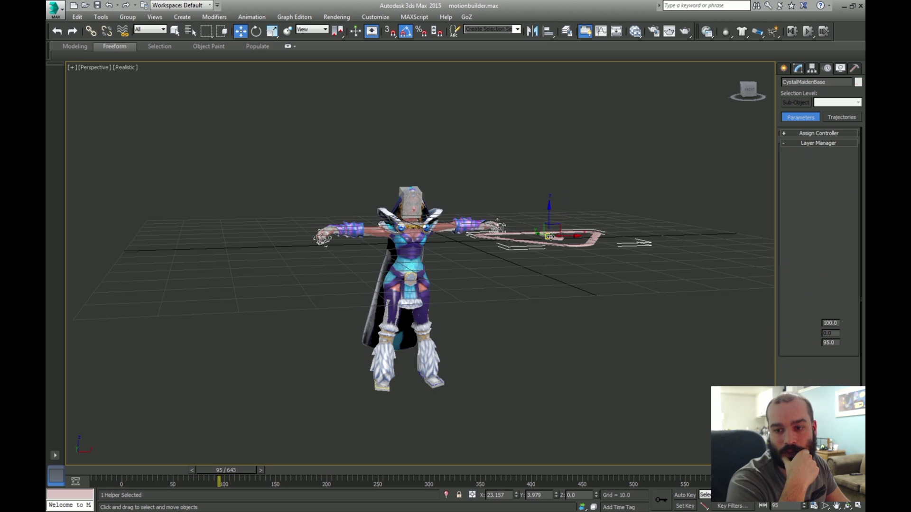
left_click(484, 233)
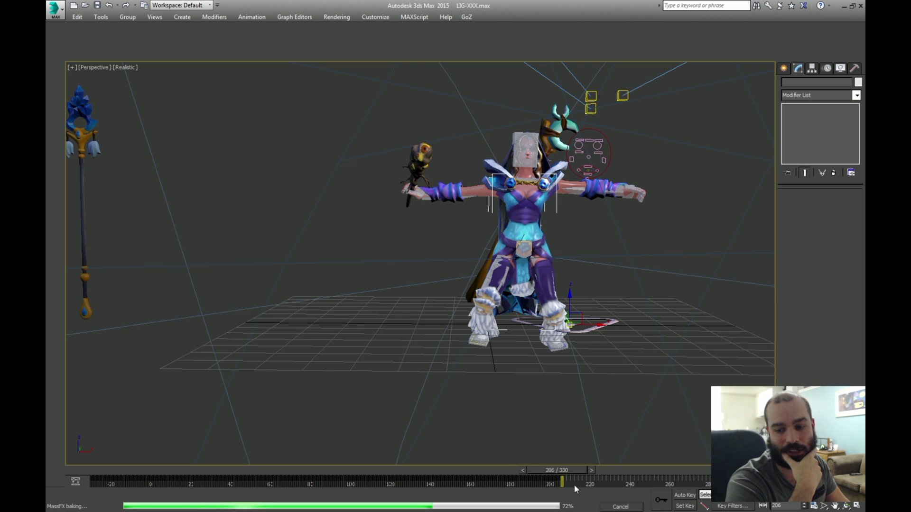
Step: Cancel the cloth bake, isolate the cape and scrub its baked frames to frame 150
left_click(619, 507)
left_click(443, 295)
left_click_drag(421, 467, 320, 468)
key("alt+q")
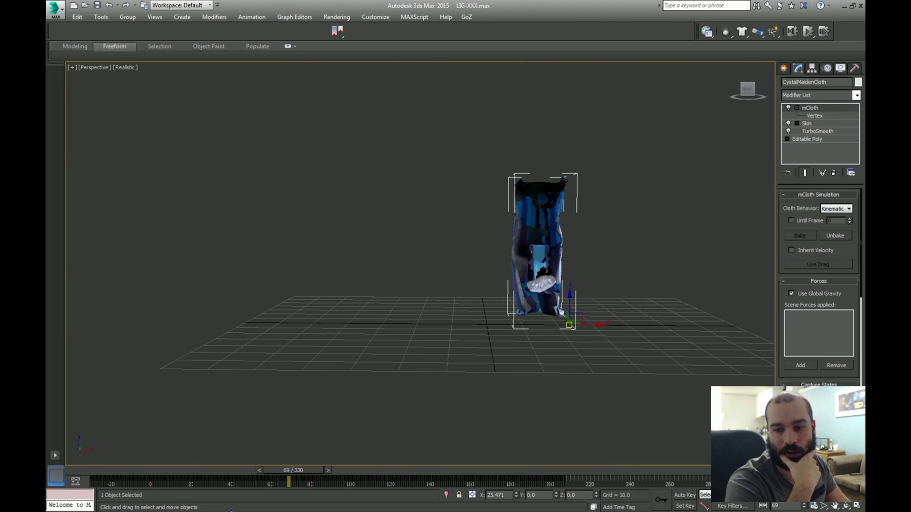
left_click_drag(174, 470, 449, 451)
left_click(446, 446)
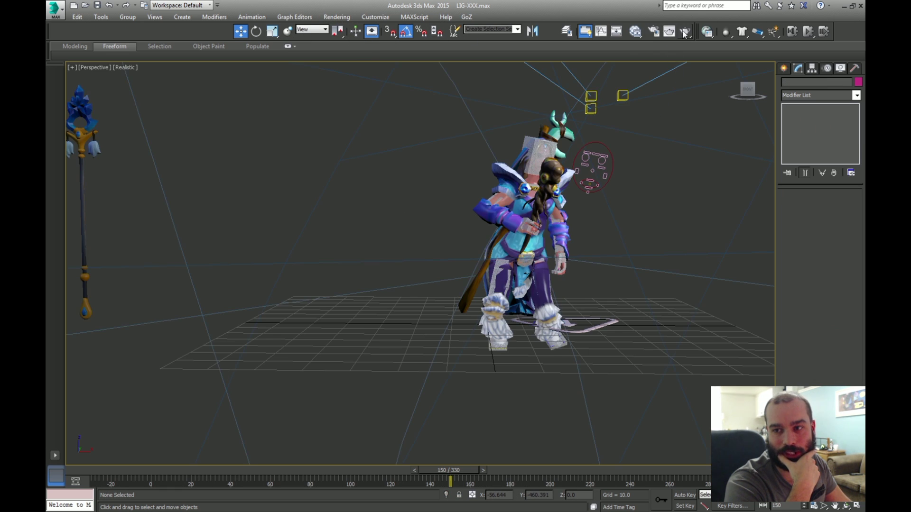
Step: Render frame 150 over the existing image and close it, then select RightBracer and scrub the animation
left_click(684, 32)
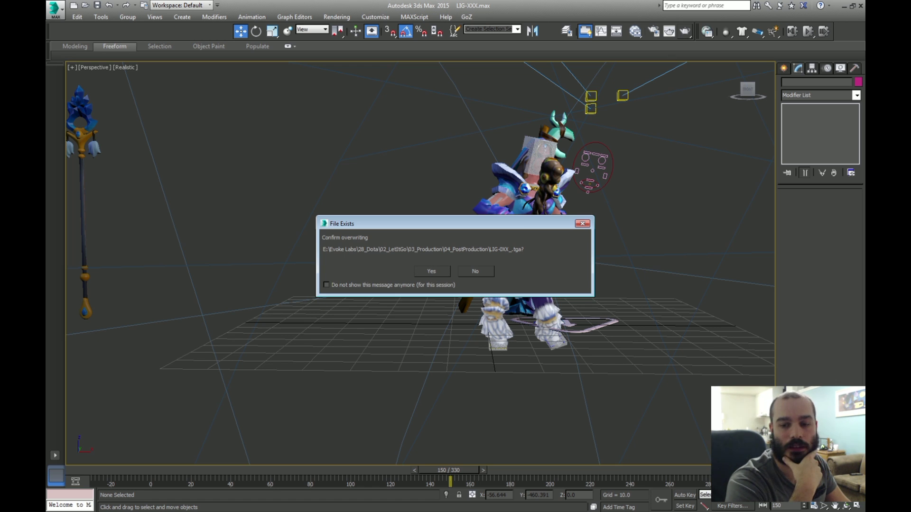
key("Return")
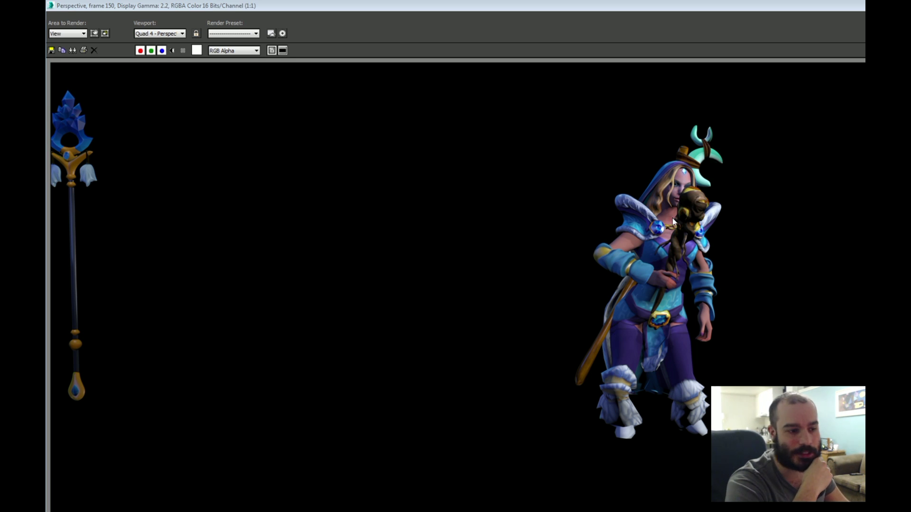
left_click_drag(596, 6, 476, 1)
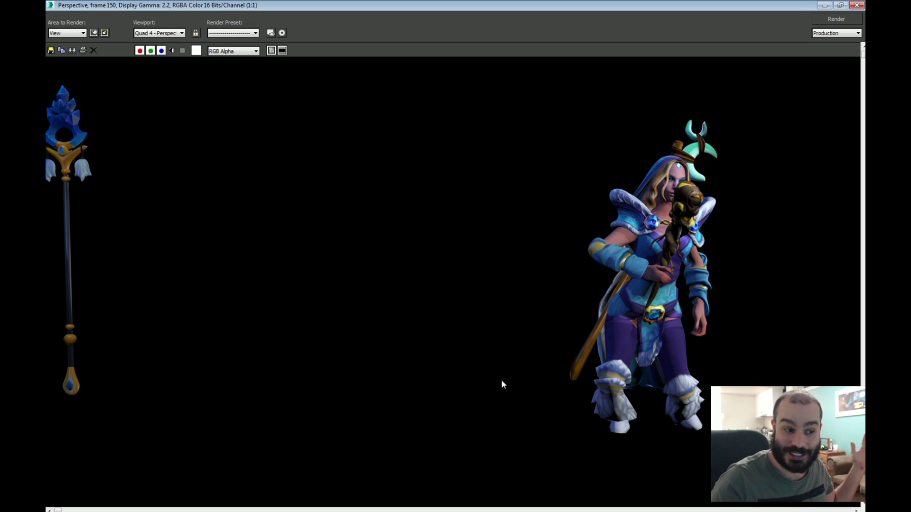
left_click(856, 5)
left_click(505, 208)
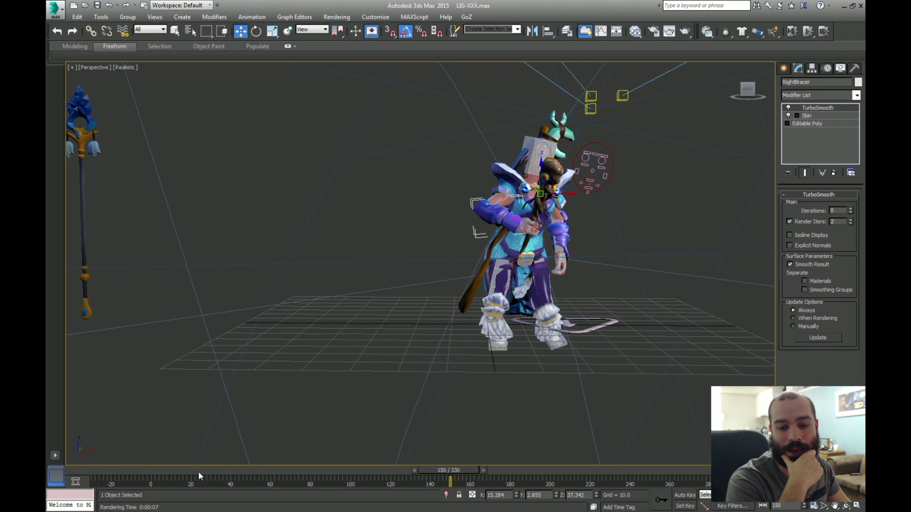
left_click_drag(197, 471, 588, 437)
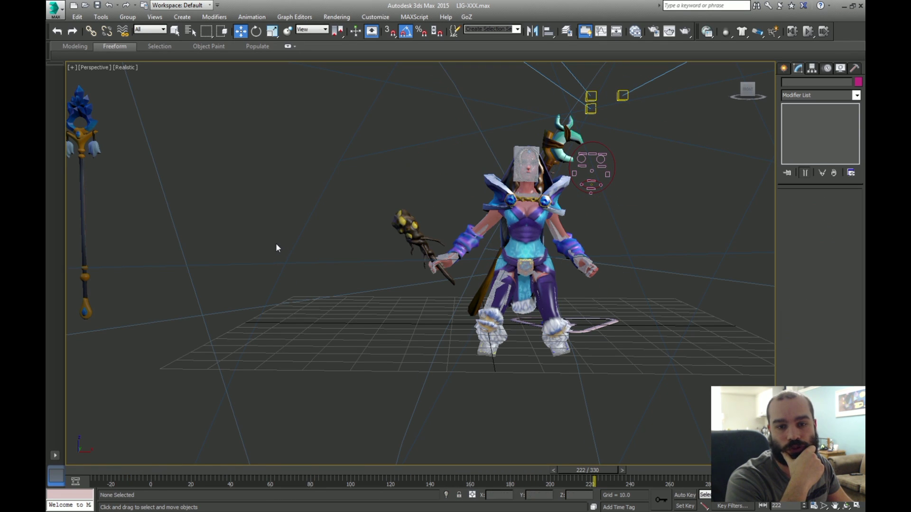